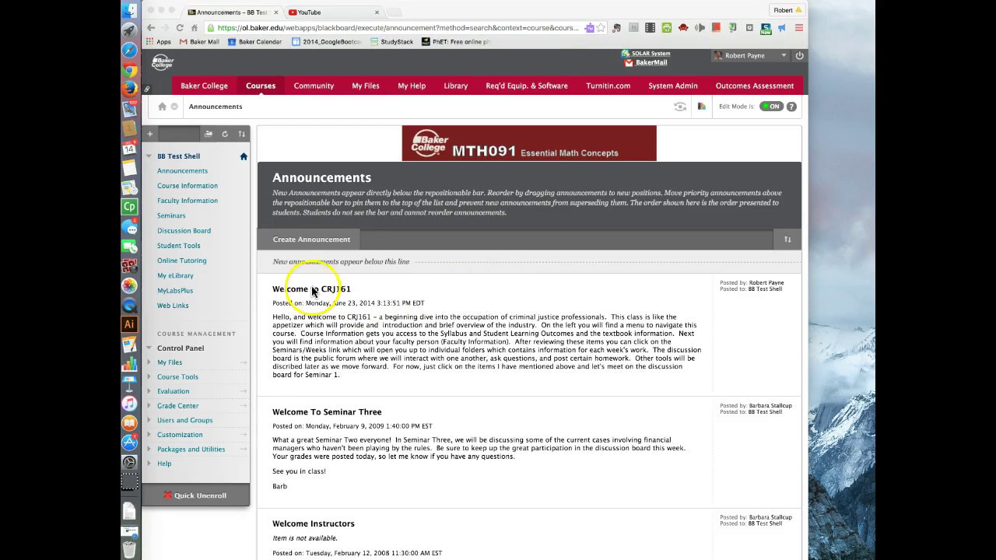
Step: Open the Testing Forum in the course's Discussion Board and begin creating a new thread
click(193, 230)
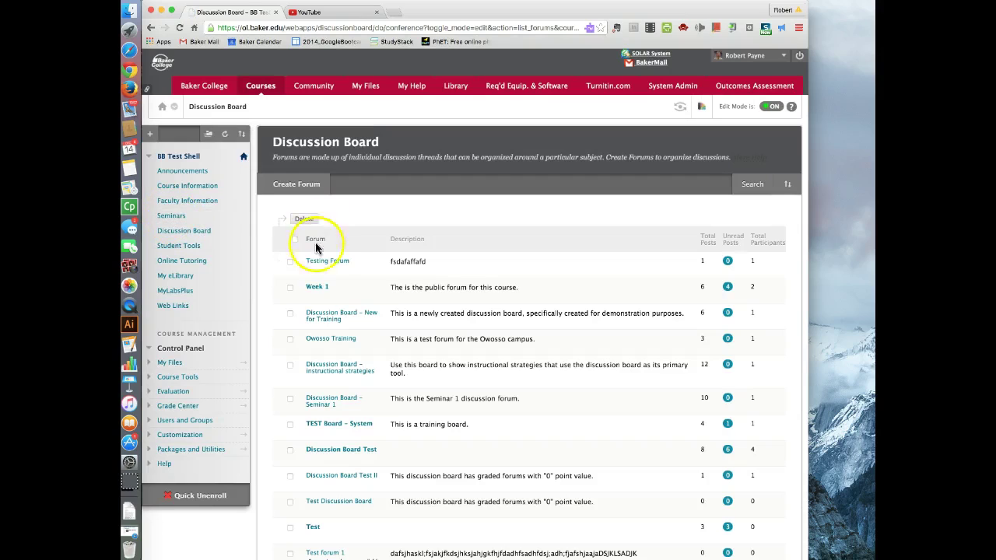
click(317, 259)
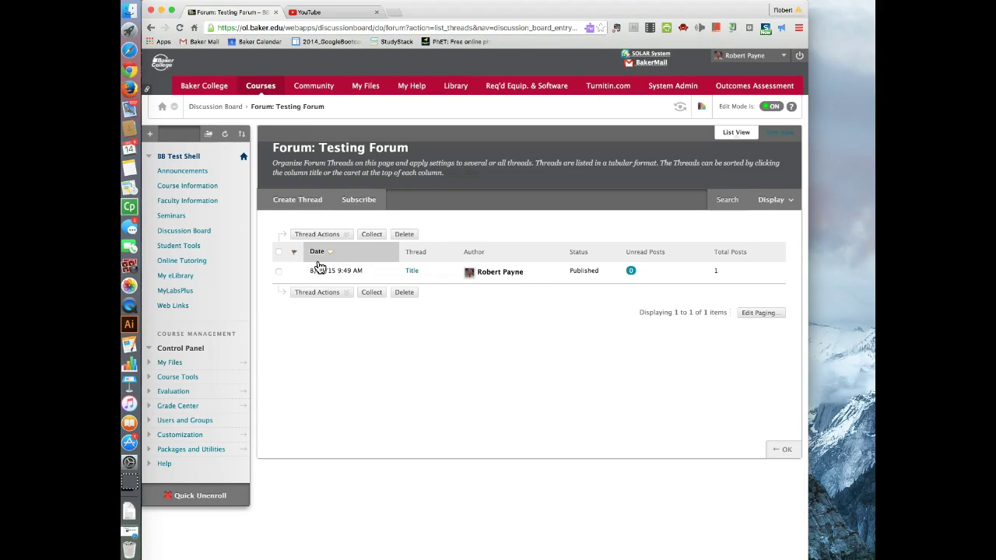
click(303, 203)
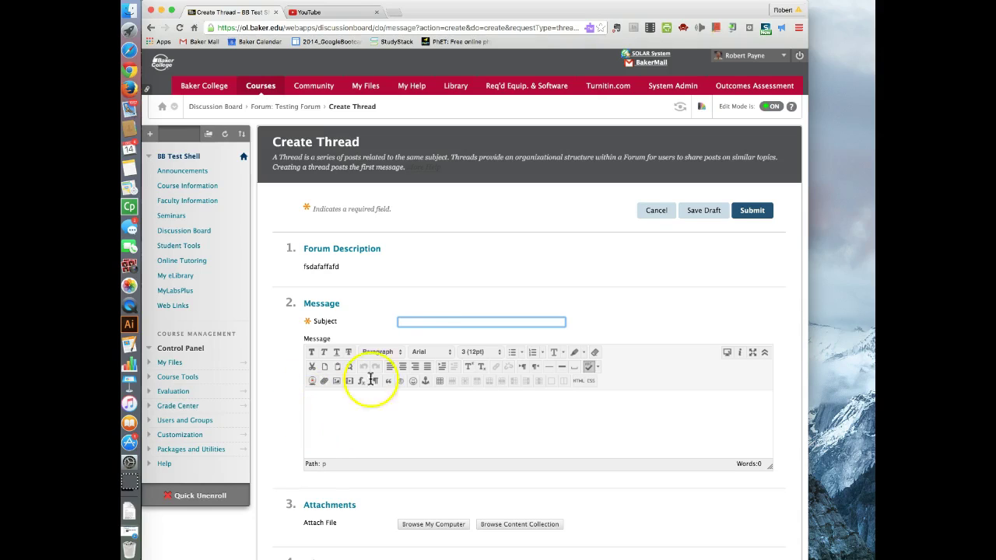
click(413, 324)
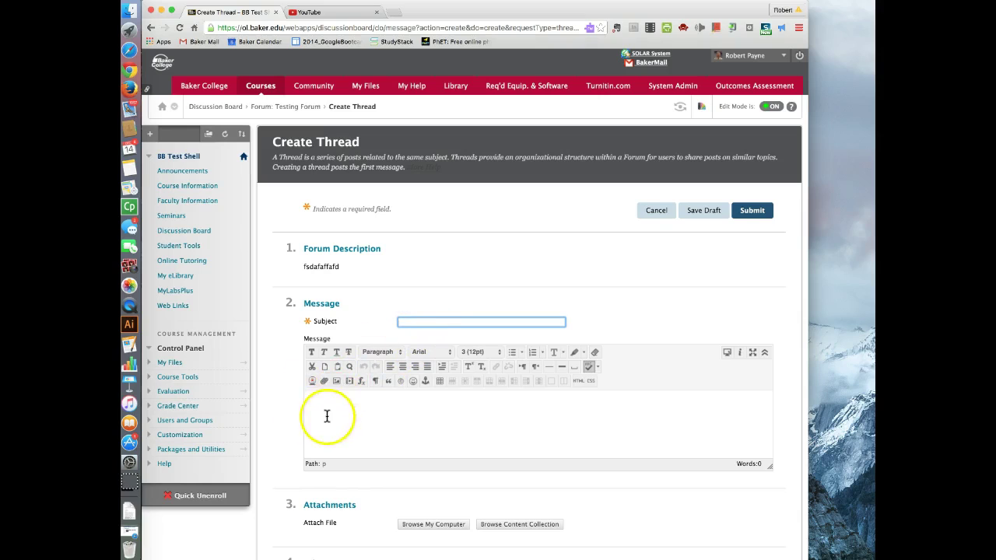
Step: View the webcam recorder available in the thread's message editor, then close its window
click(312, 380)
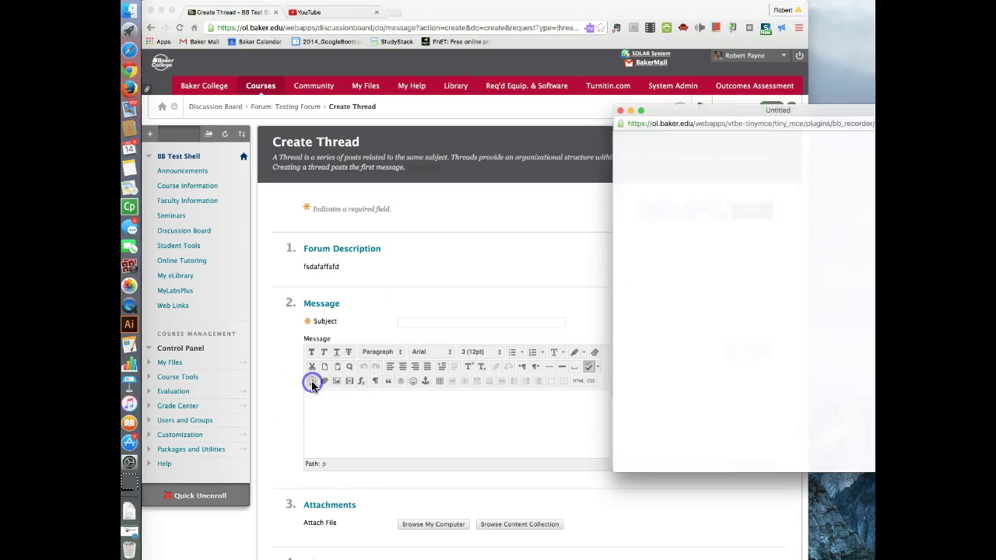
drag(740, 109, 582, 111)
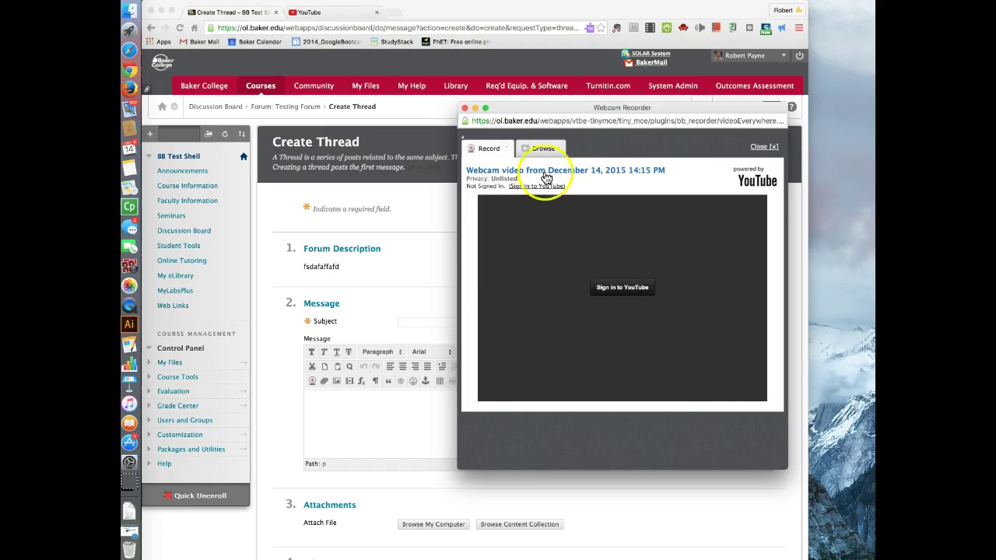
click(464, 112)
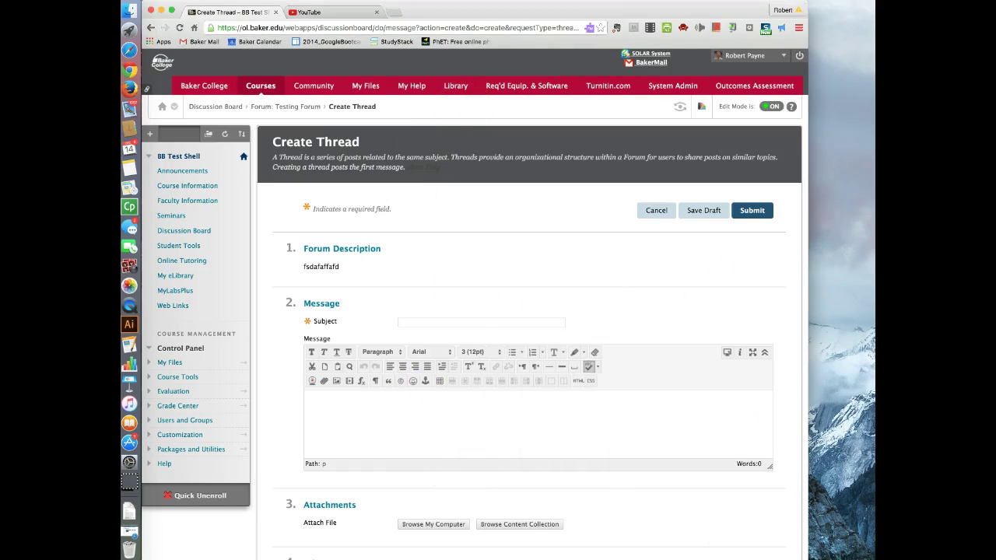
Step: Switch to YouTube, open the video upload page and set the upload privacy to Unlisted
click(349, 13)
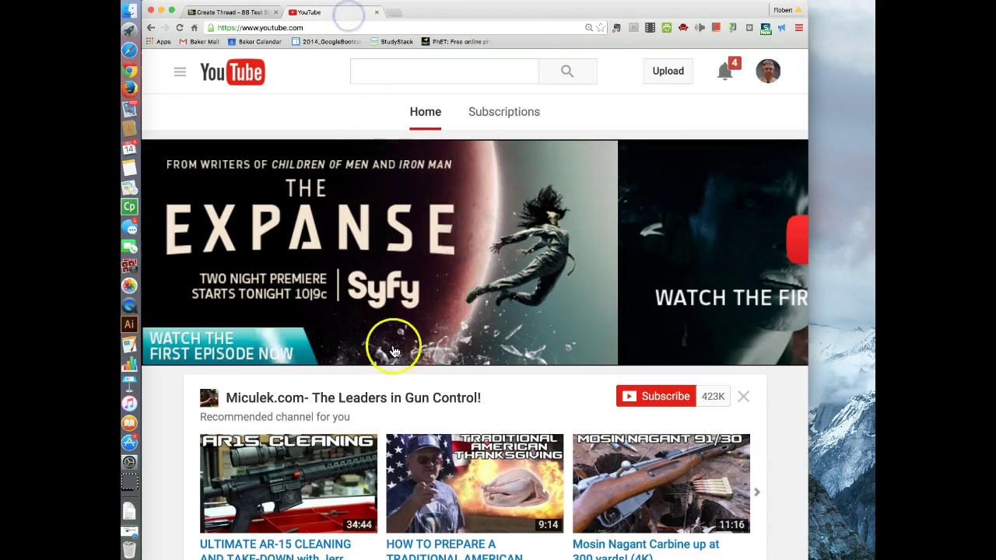
click(667, 72)
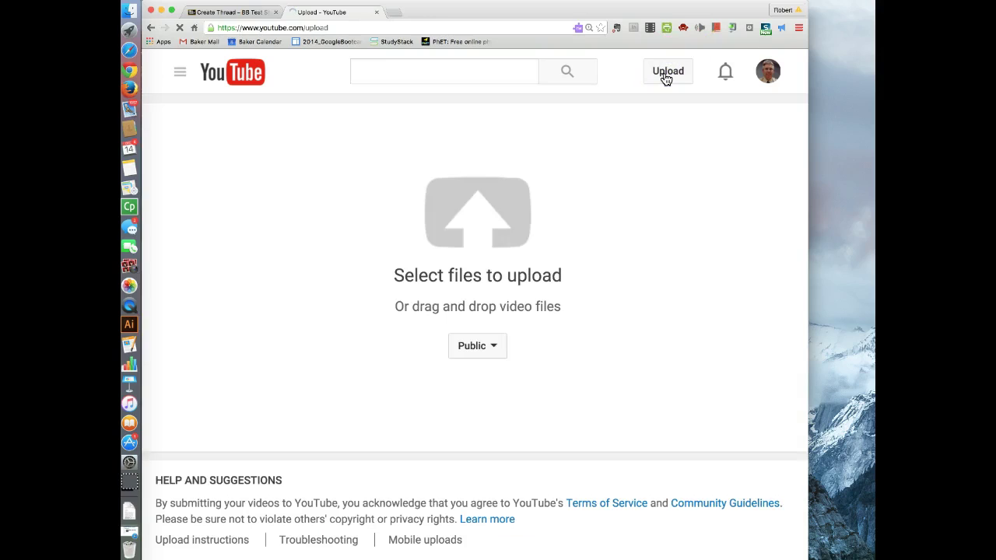
click(498, 350)
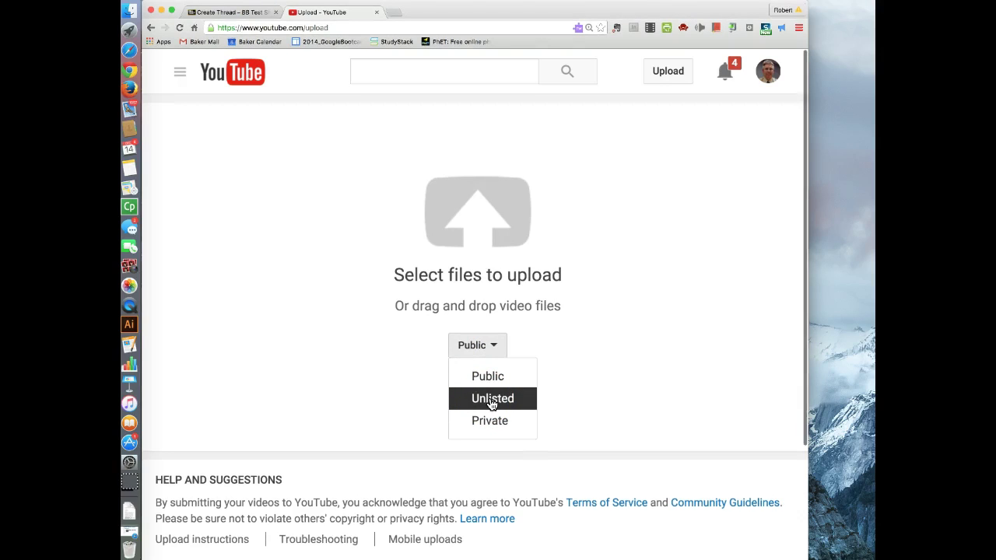
click(490, 402)
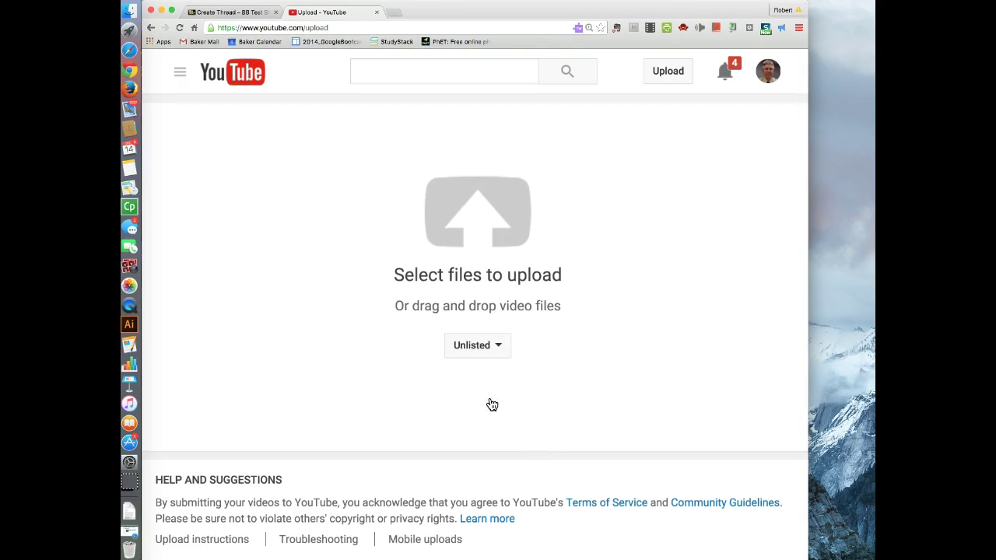
Step: Enlarge the browser window and open YouTube's webcam recording page to examine its recorder and notice
click(670, 74)
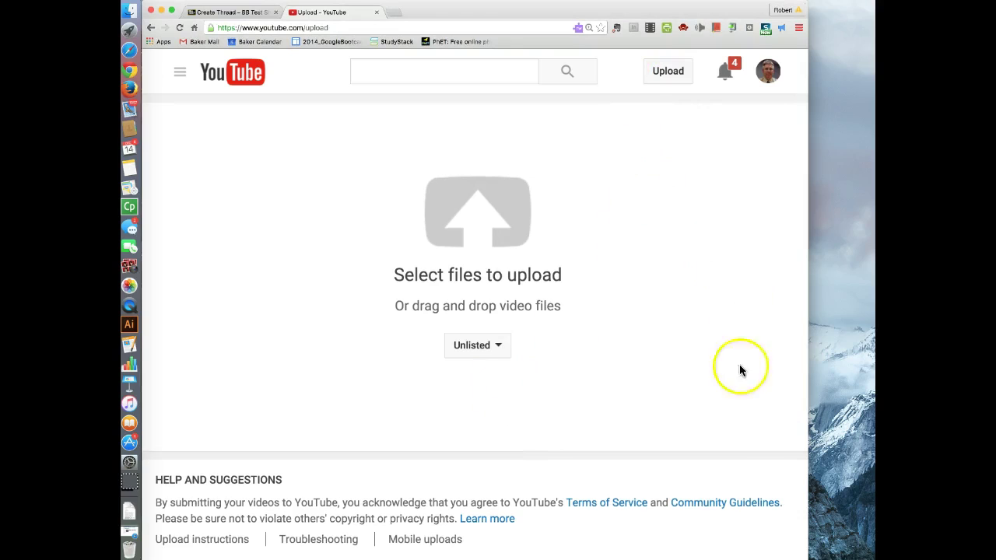
drag(808, 305, 873, 305)
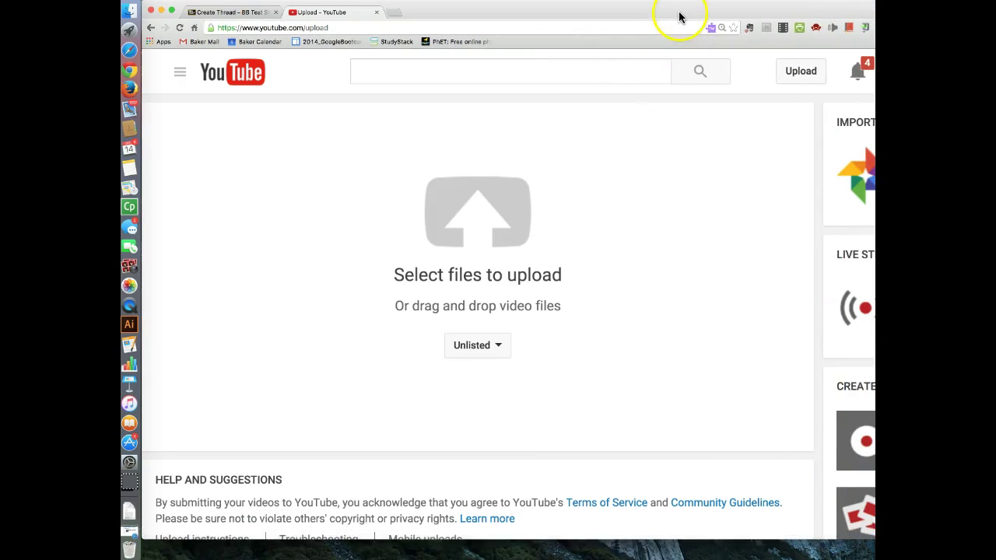
drag(677, 15, 596, 9)
drag(854, 535, 874, 559)
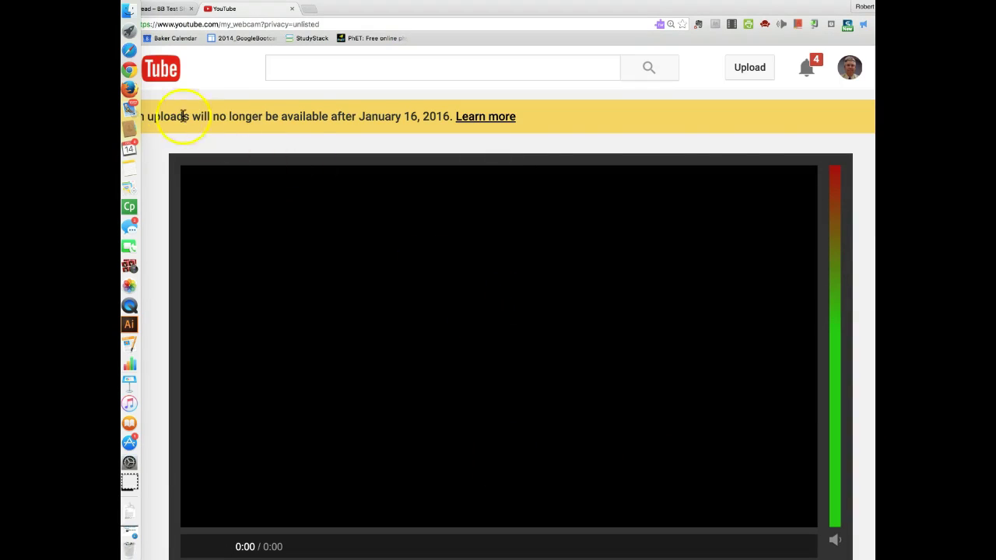
mouse_move(739, 12)
mouse_down()
mouse_move(801, 13)
mouse_move(747, 13)
mouse_up()
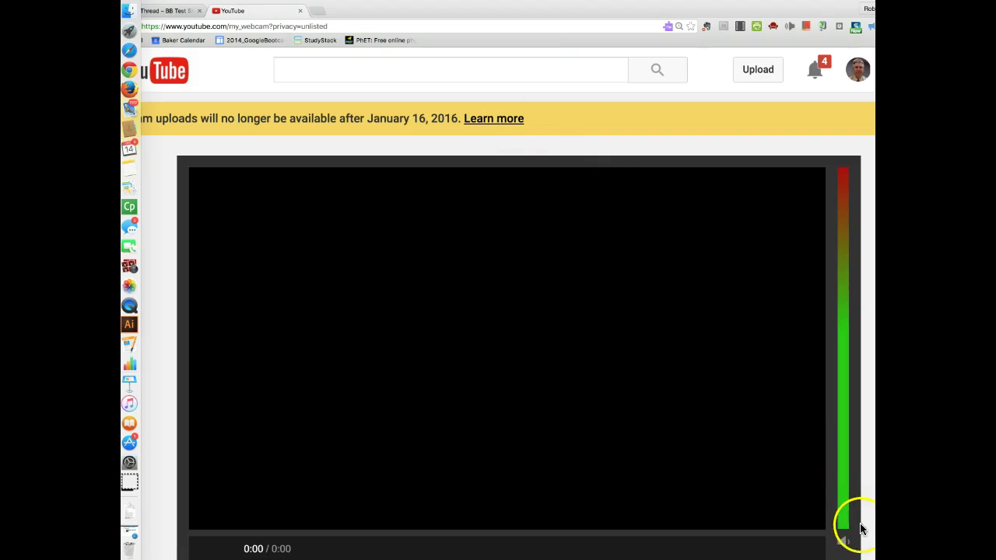
scroll(705, 482, down, 2)
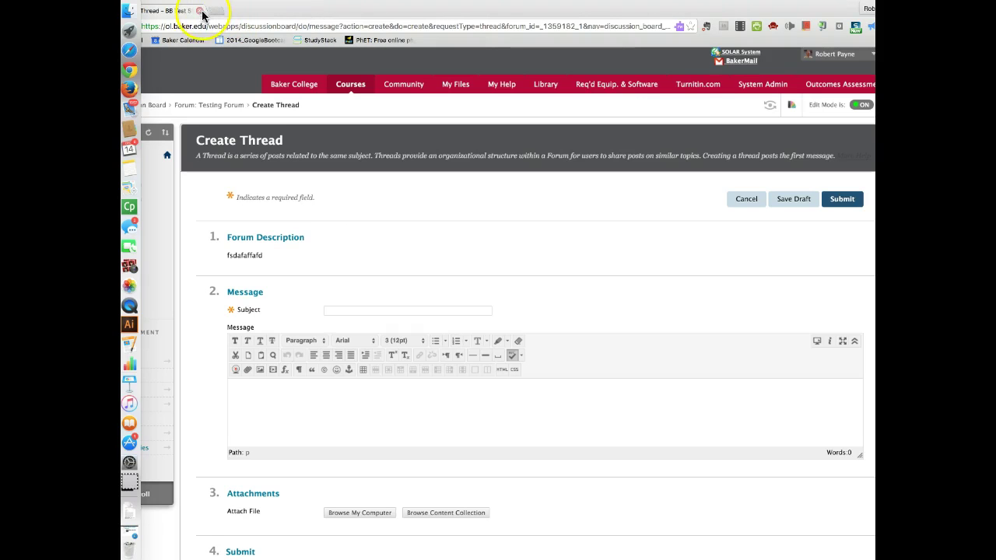
Step: Clear the desktop by minimizing the browser window and closing the Dock preferences window
drag(247, 14, 309, 13)
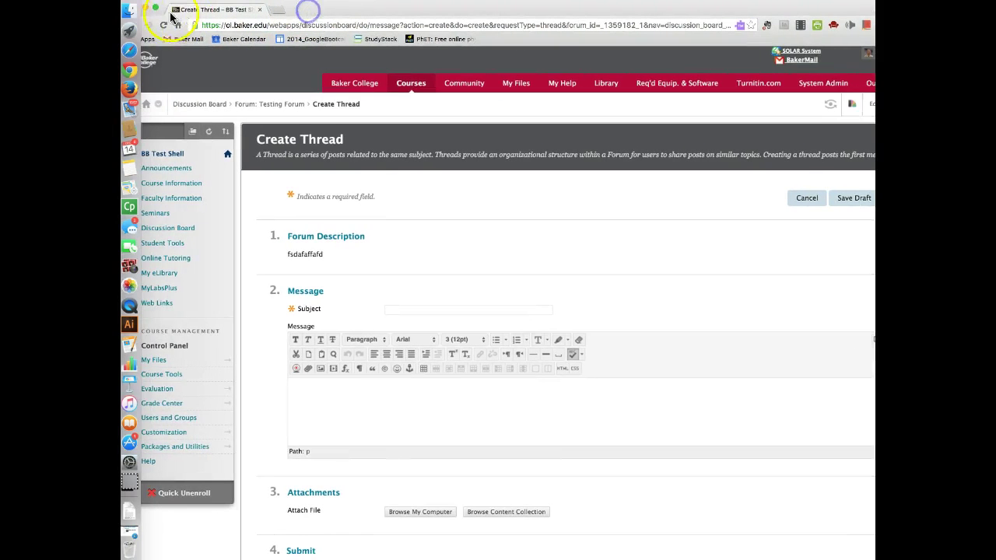
click(147, 11)
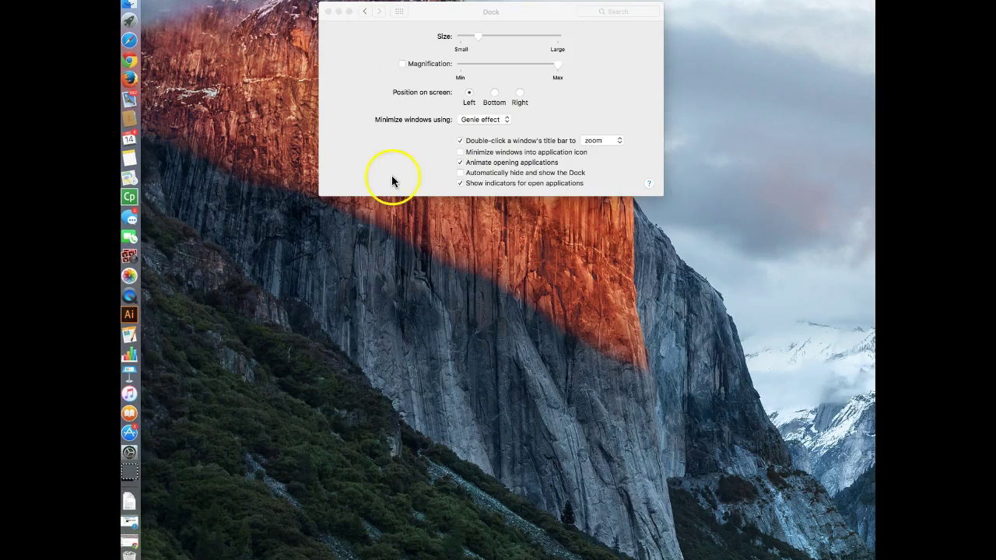
click(327, 12)
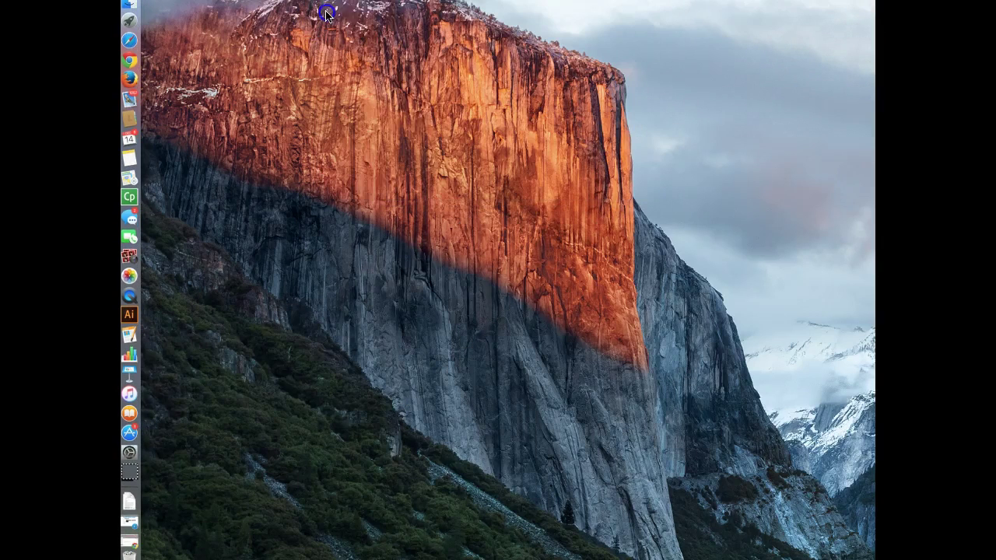
Step: Open Photo Booth, move its window fully into view and switch it to movie recording mode
click(128, 257)
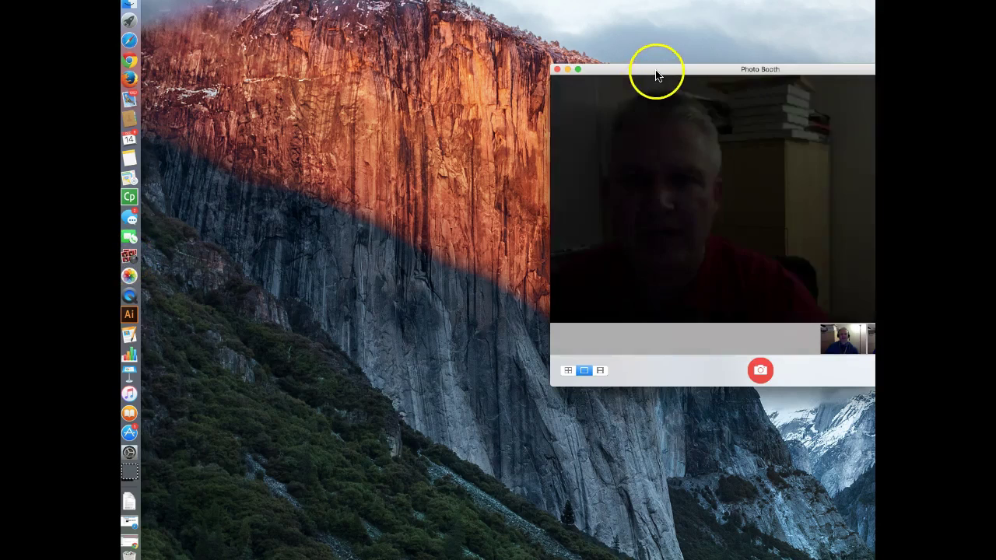
drag(656, 75, 357, 71)
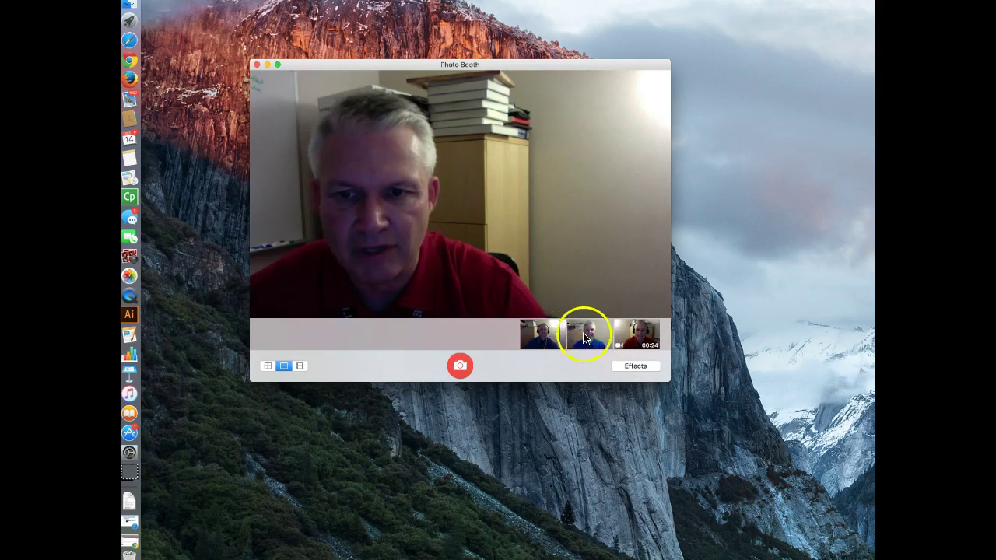
click(301, 365)
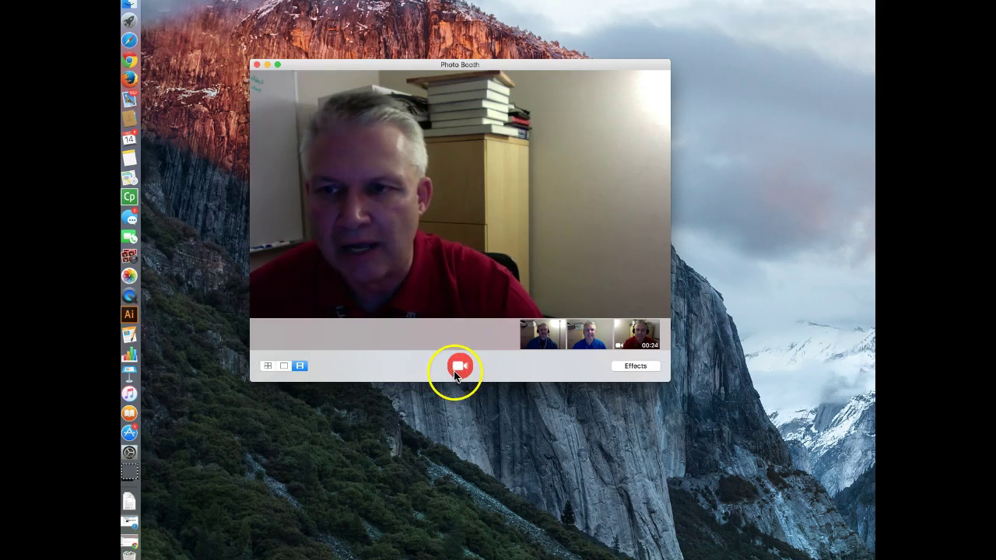
Step: Record a webcam movie about 54 seconds long and stop the recording
click(463, 370)
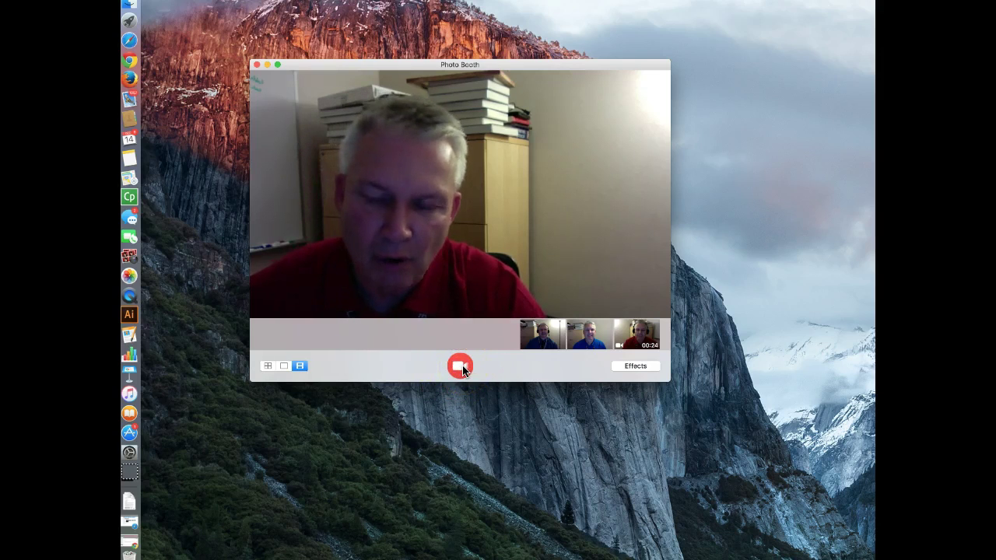
click(460, 366)
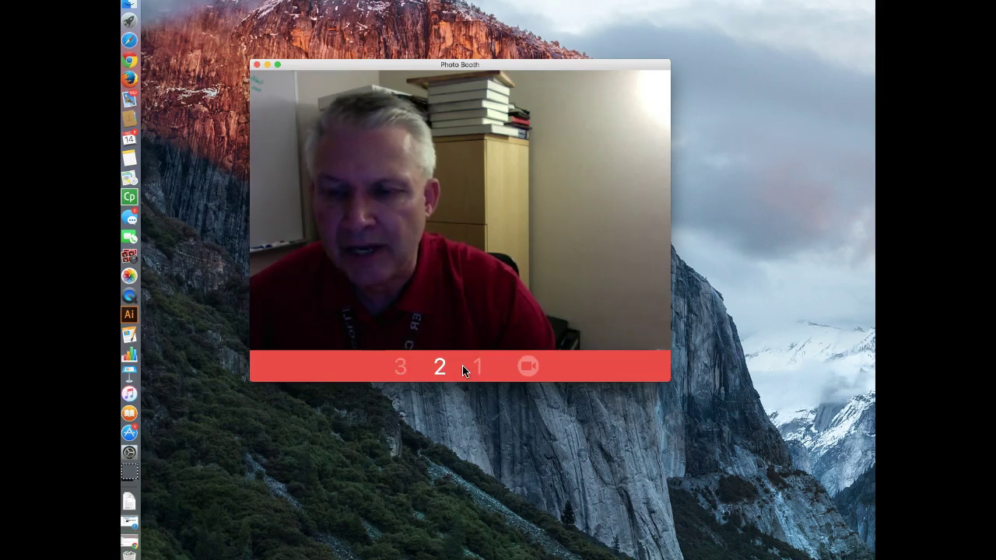
click(451, 356)
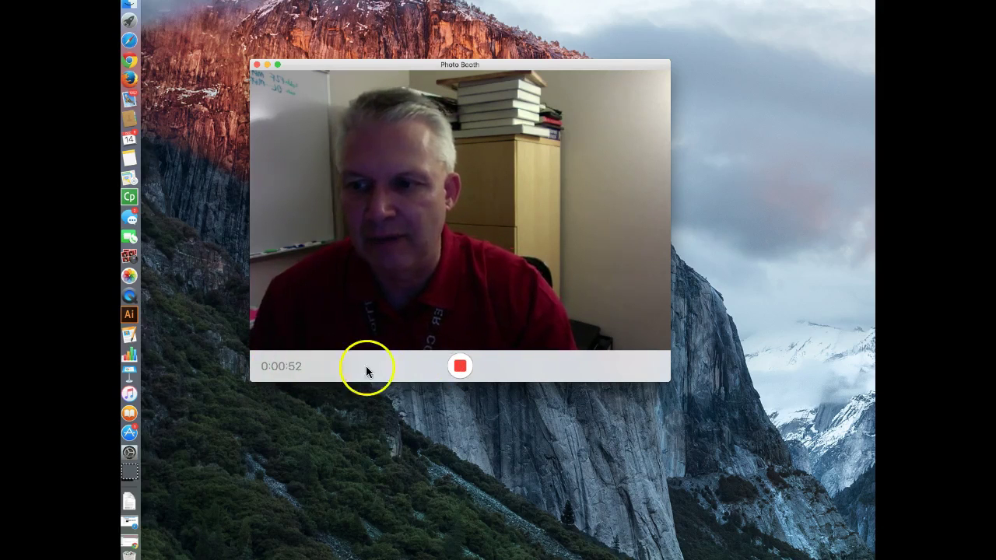
click(461, 367)
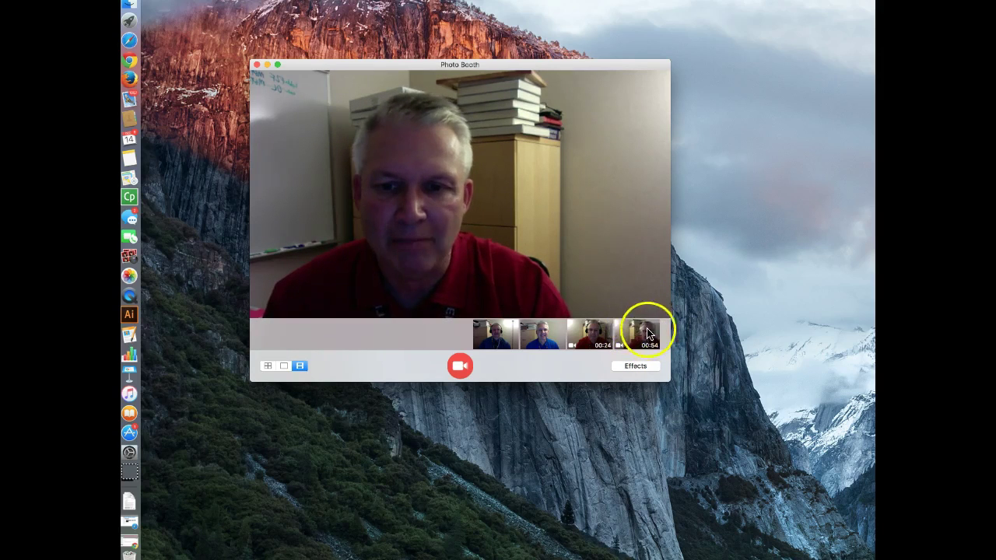
Step: Check the export and delete options of the newest clip without applying any, then close Photo Booth
right_click(635, 335)
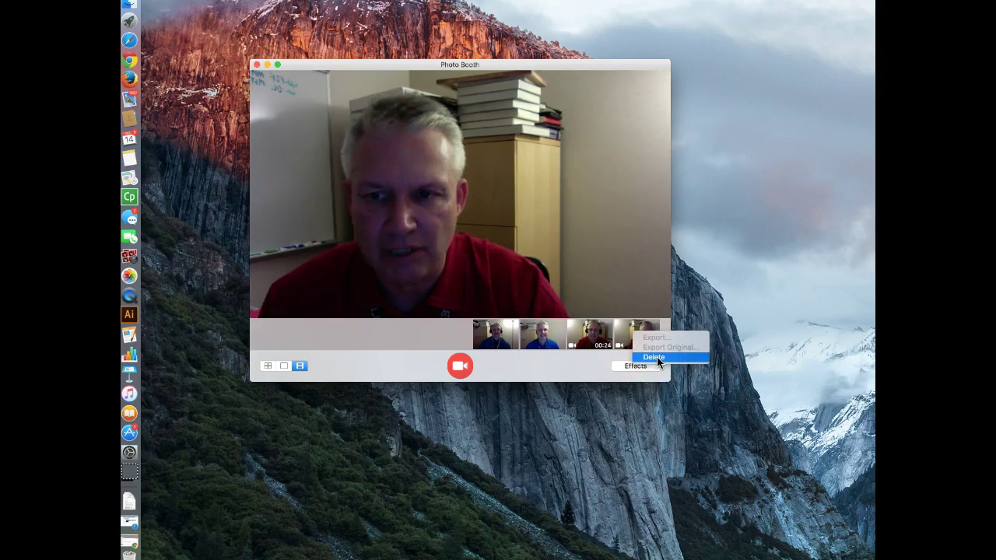
click(621, 294)
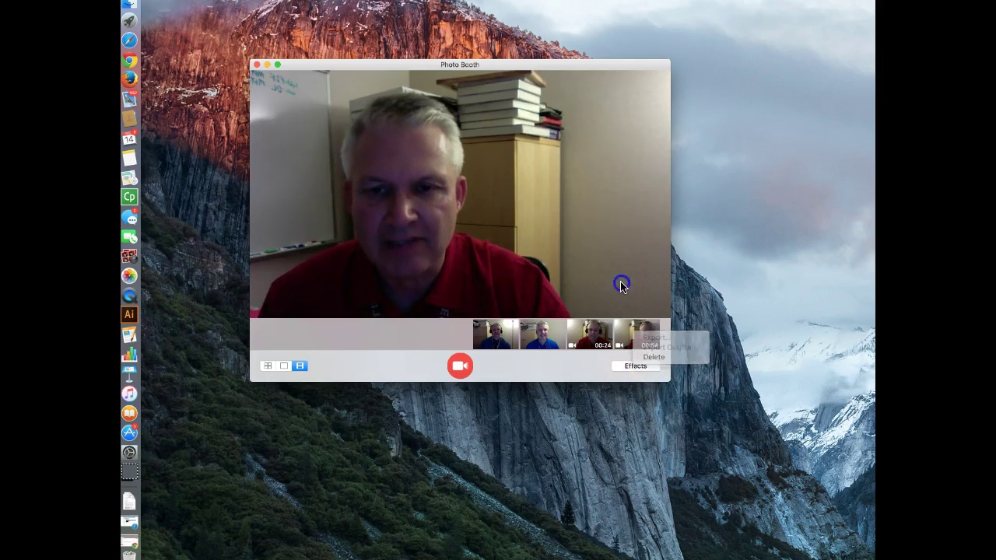
click(550, 421)
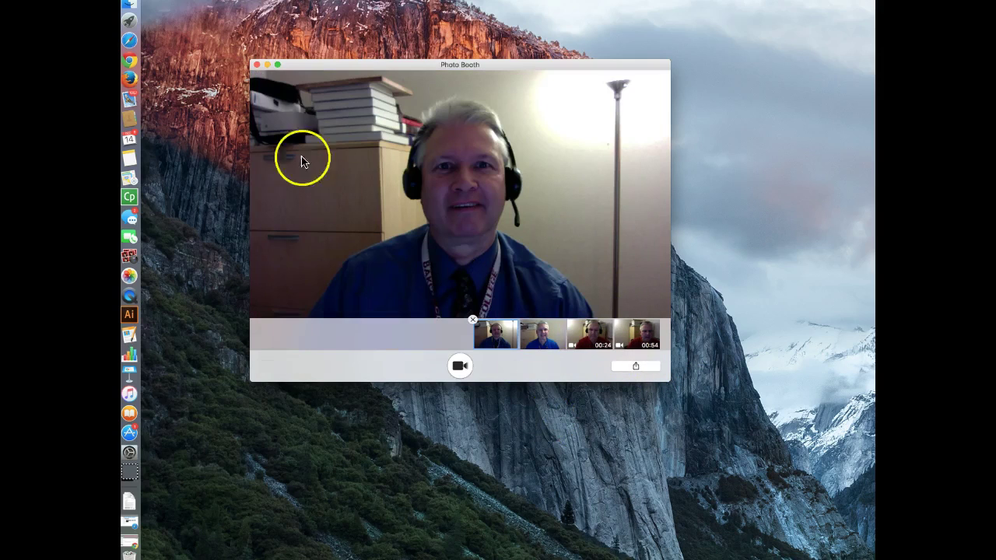
click(257, 65)
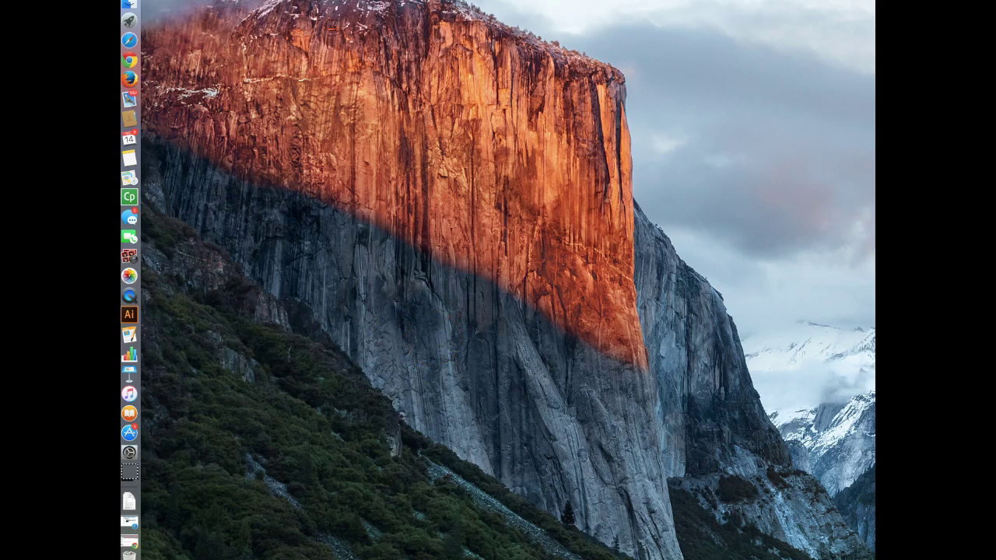
Step: Open the Applications folder in Finder, move its window fully into view and look through the installed applications
click(129, 7)
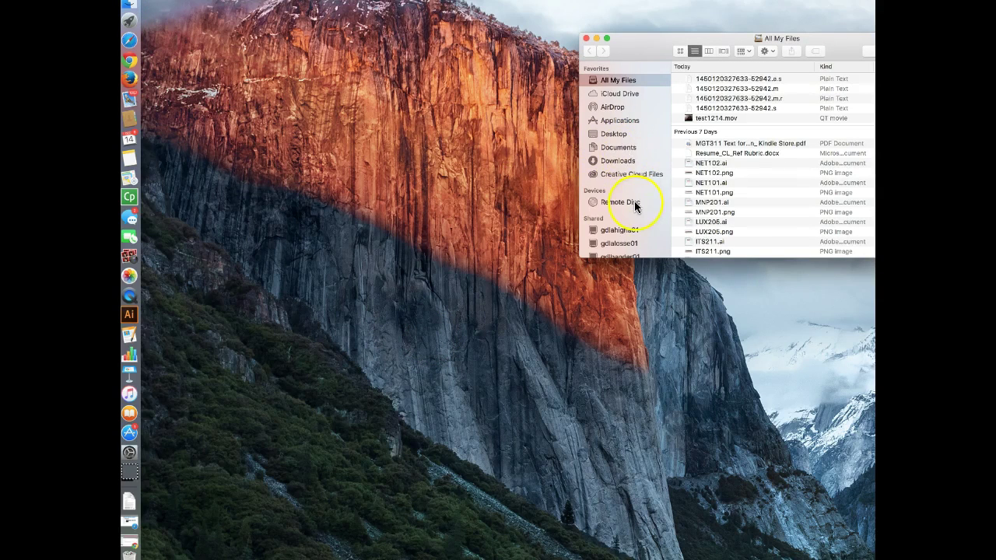
scroll(635, 204, down, 1)
scroll(635, 205, up, 1)
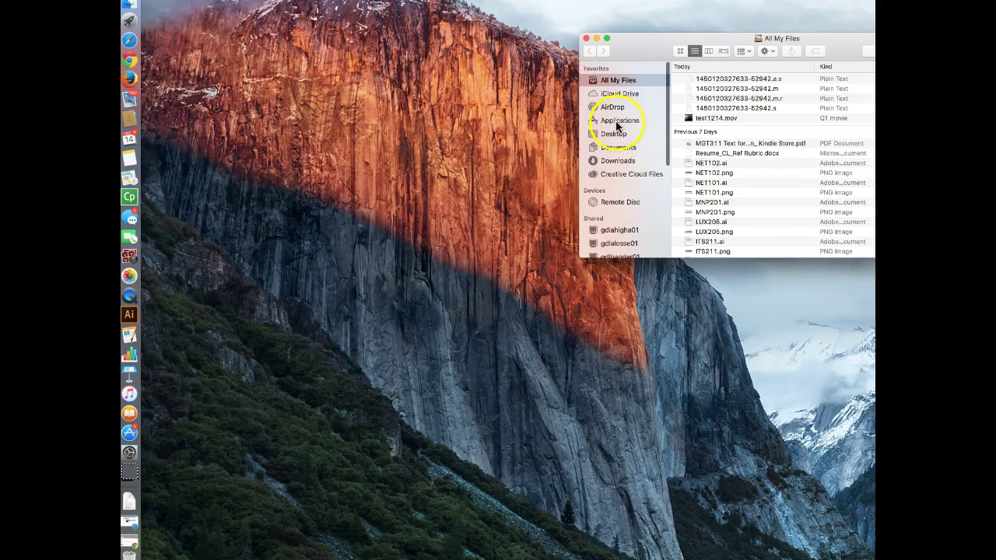
click(617, 120)
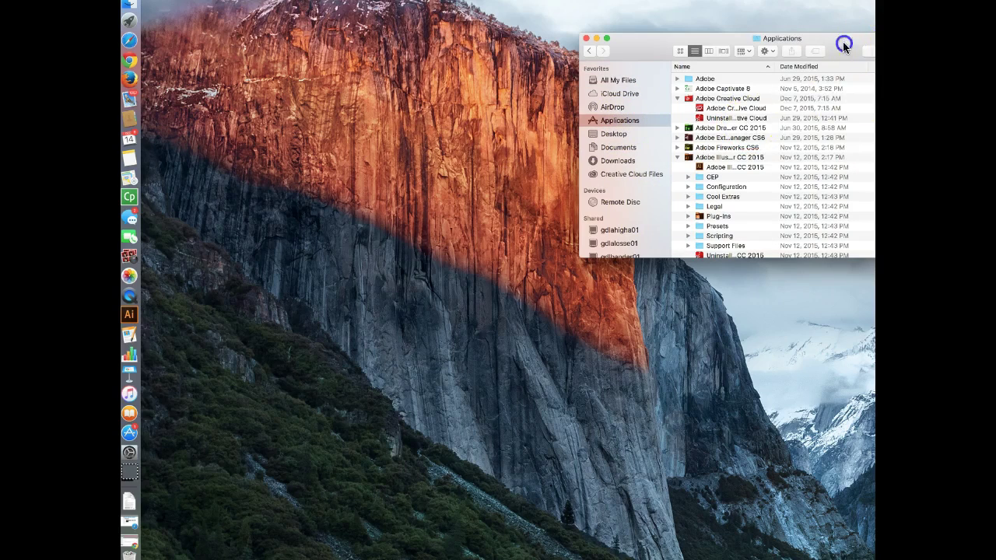
drag(838, 41, 570, 64)
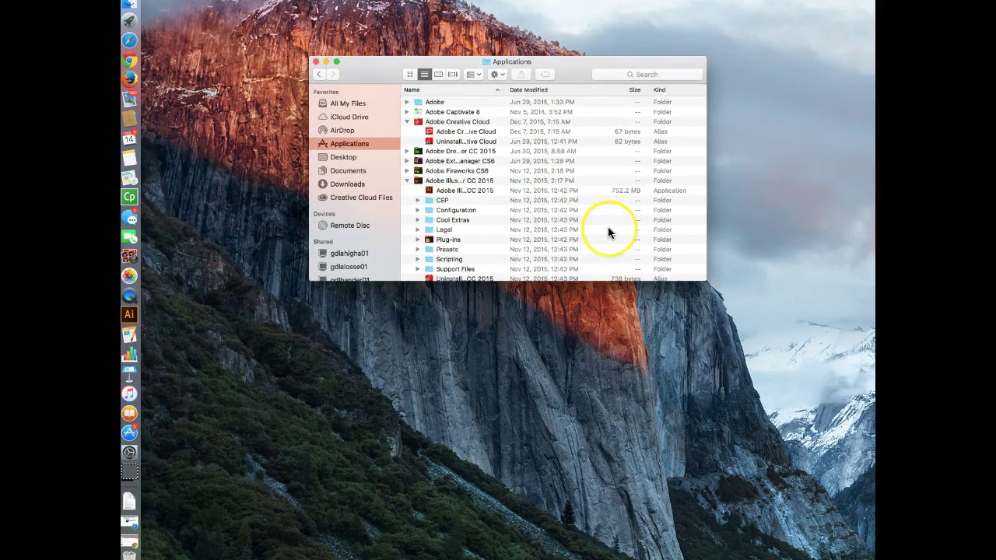
scroll(608, 227, down, 15)
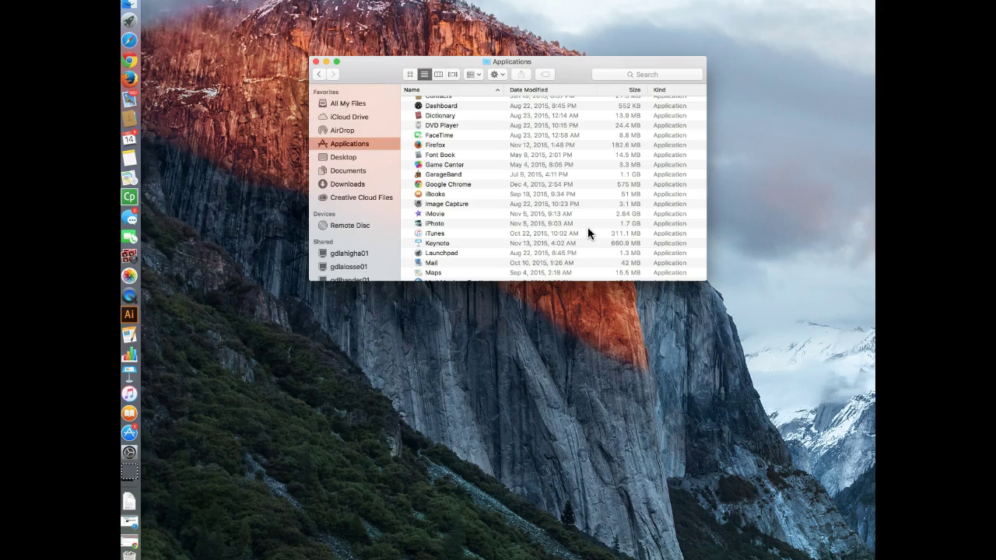
Step: Find Photo Booth in the Applications folder and open it
scroll(471, 230, down, 5)
scroll(471, 230, down, 2)
drag(443, 207, 440, 210)
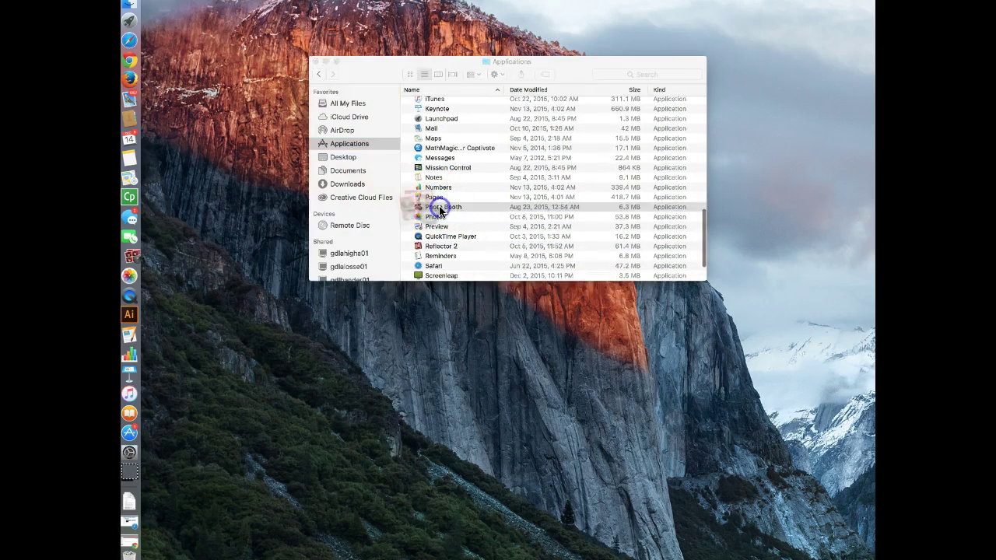
double_click(439, 209)
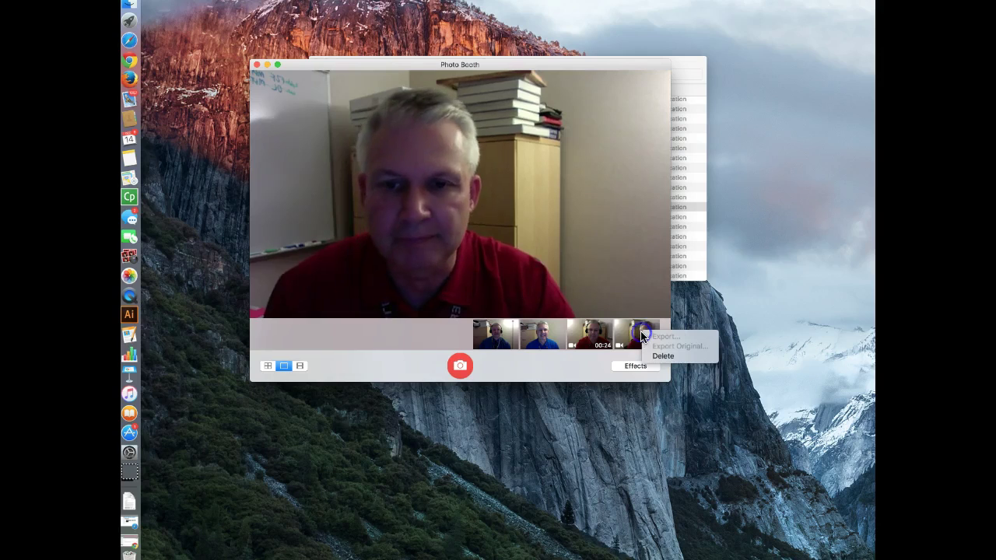
Step: Play the newest 54-second clip, check its export options without applying any, and pause playback at about 13 seconds
click(638, 333)
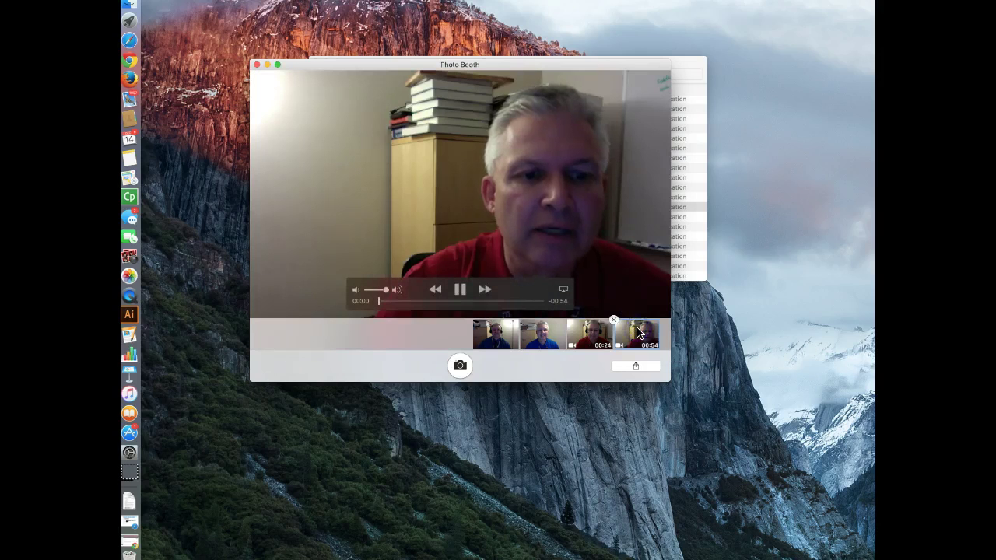
right_click(638, 333)
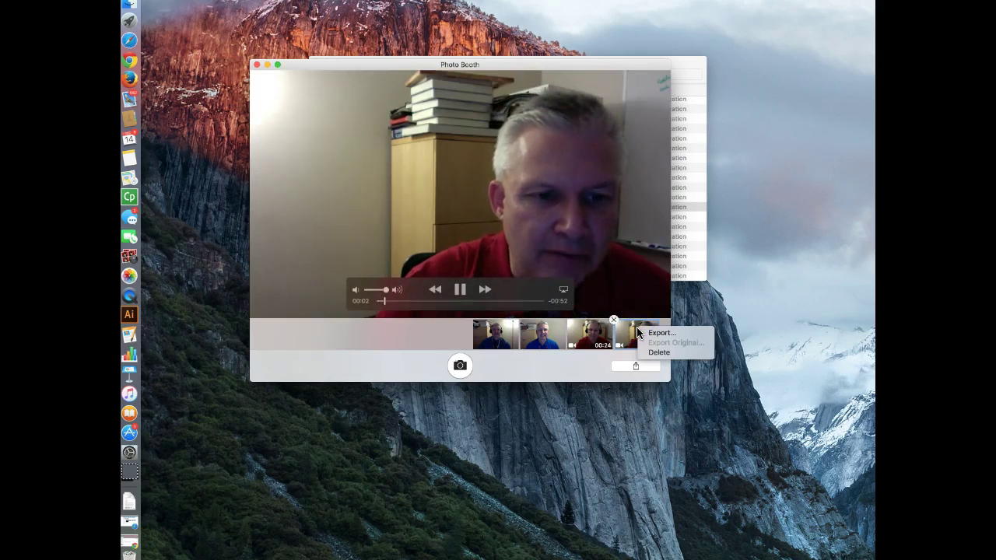
drag(638, 333, 663, 339)
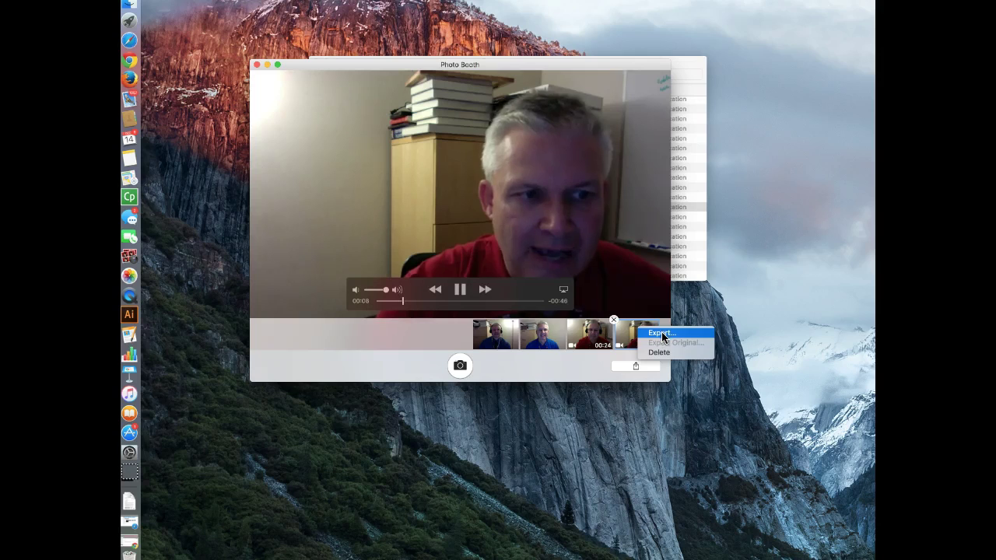
drag(663, 336, 460, 292)
click(460, 291)
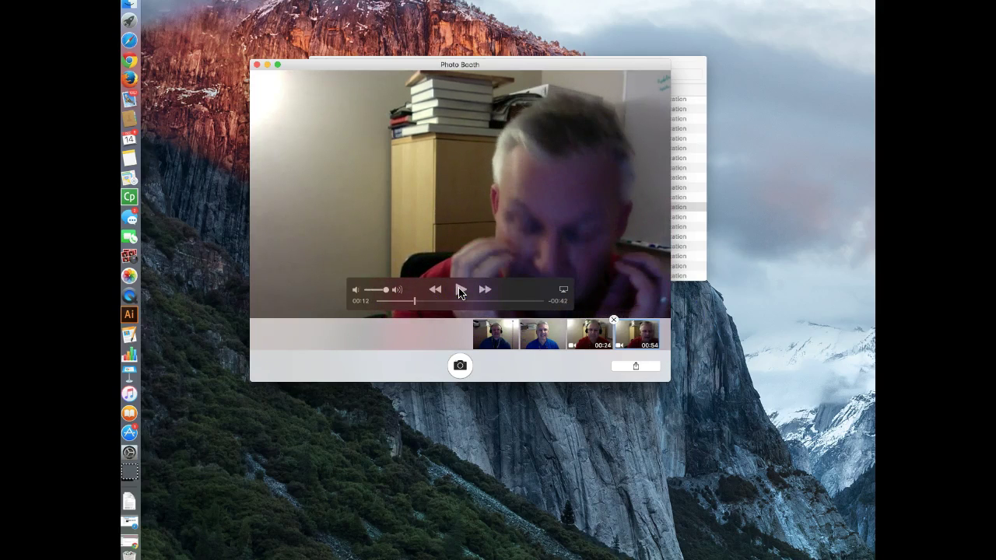
click(460, 291)
click(459, 291)
drag(397, 314, 402, 305)
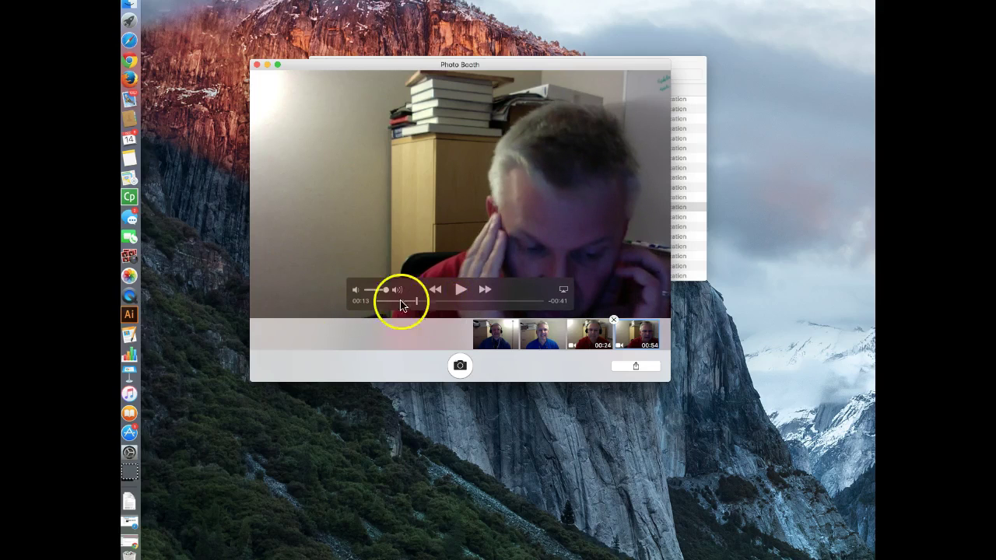
Step: Export the newest clip to the Movies folder as Test12142015, and close Photo Booth and the Applications window
right_click(634, 339)
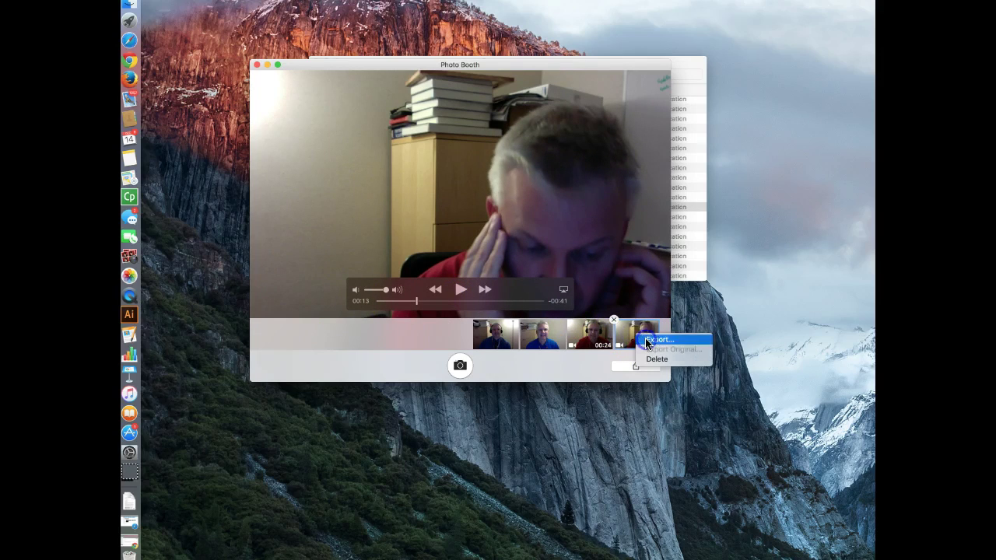
click(645, 343)
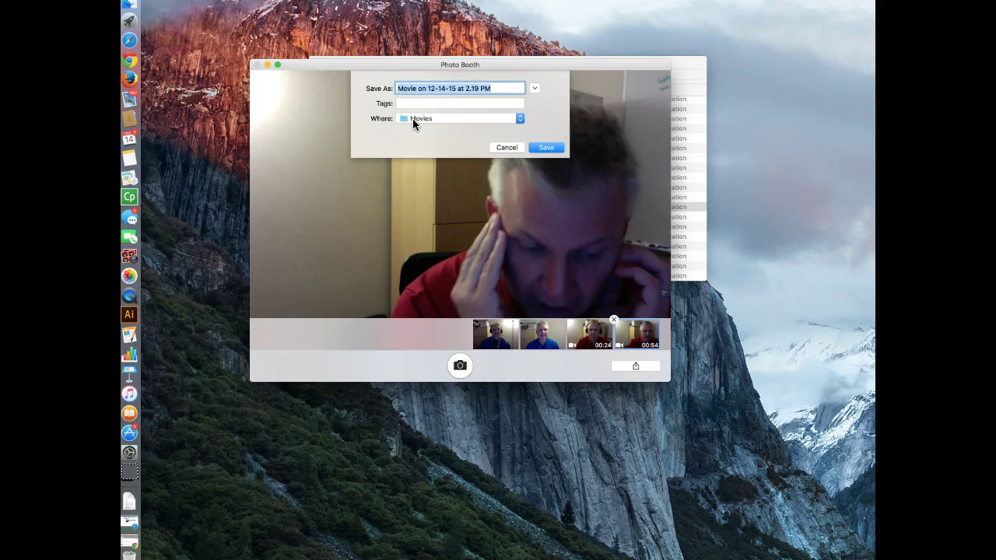
text(Test12142015)
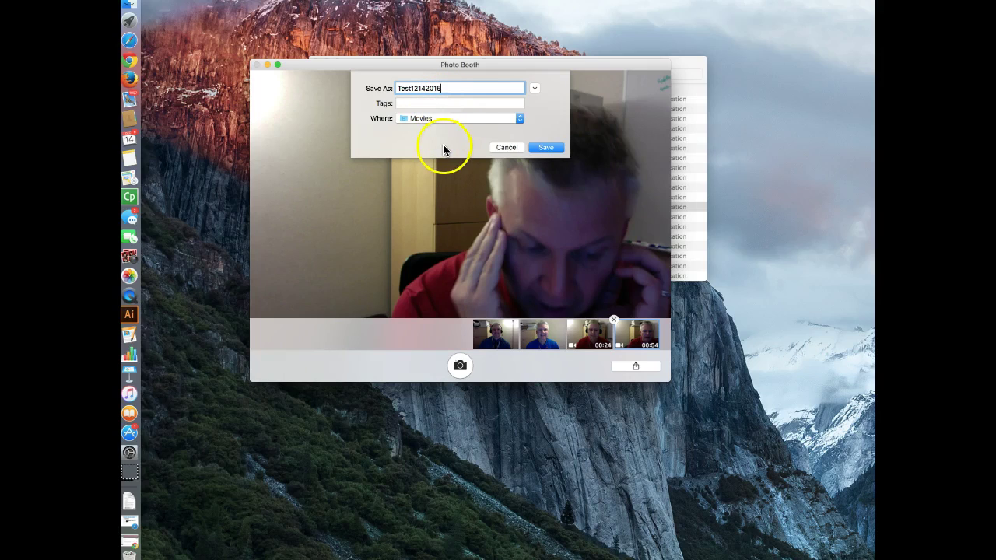
click(546, 147)
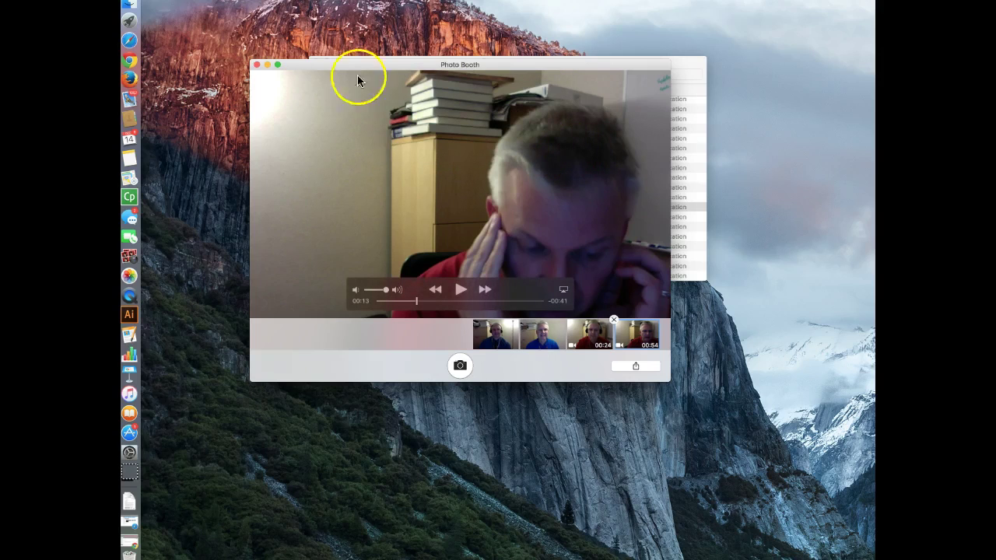
click(256, 65)
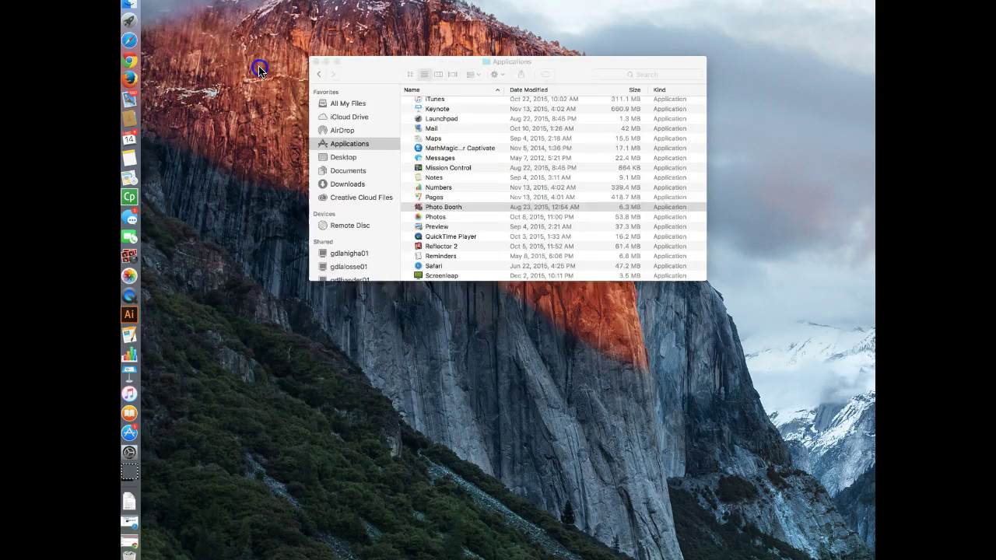
click(315, 61)
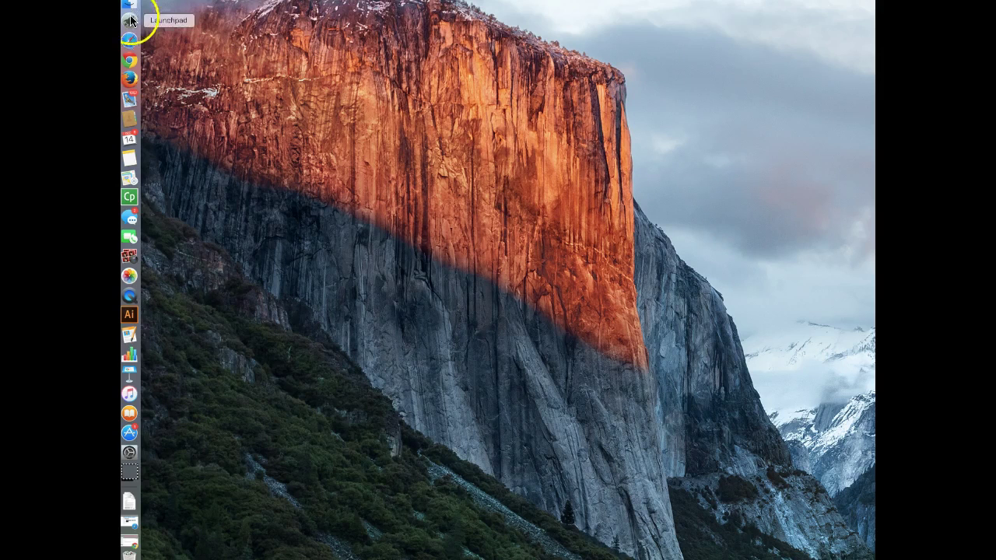
click(130, 60)
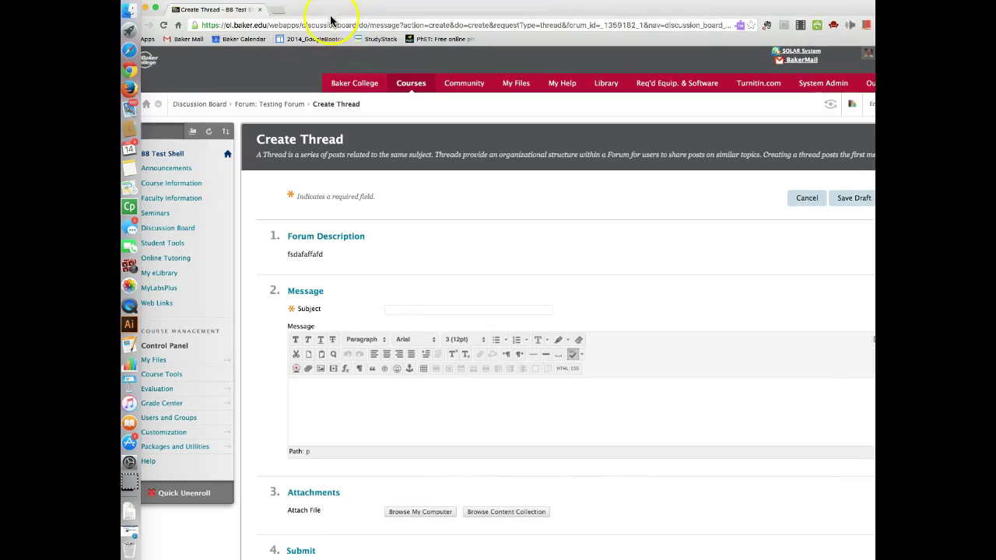
click(280, 10)
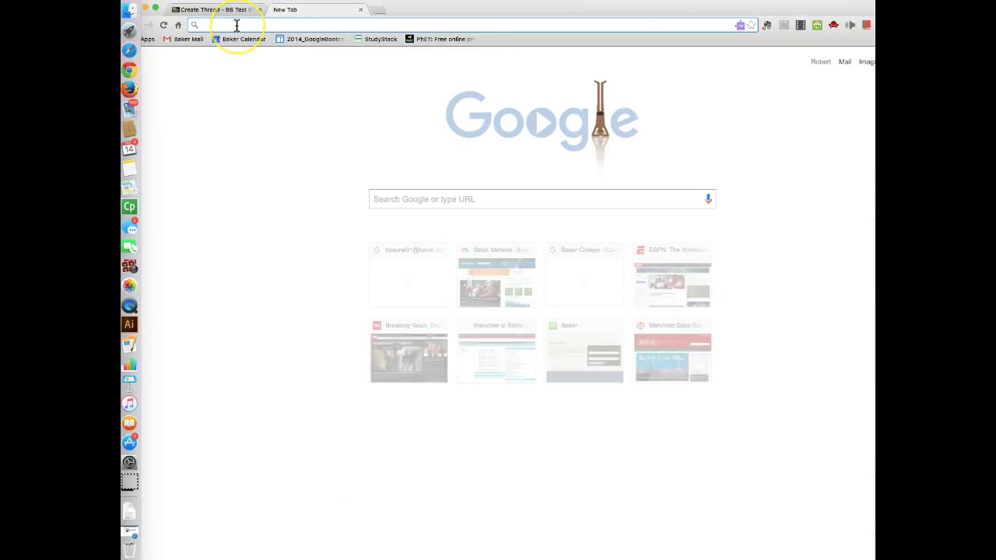
text(www.)
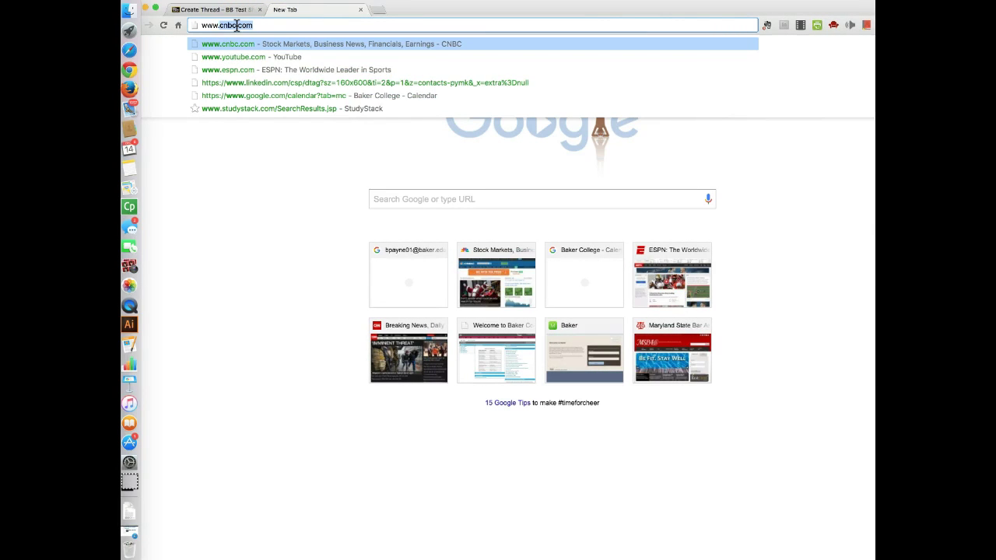
text(youtube.co)
key(Return)
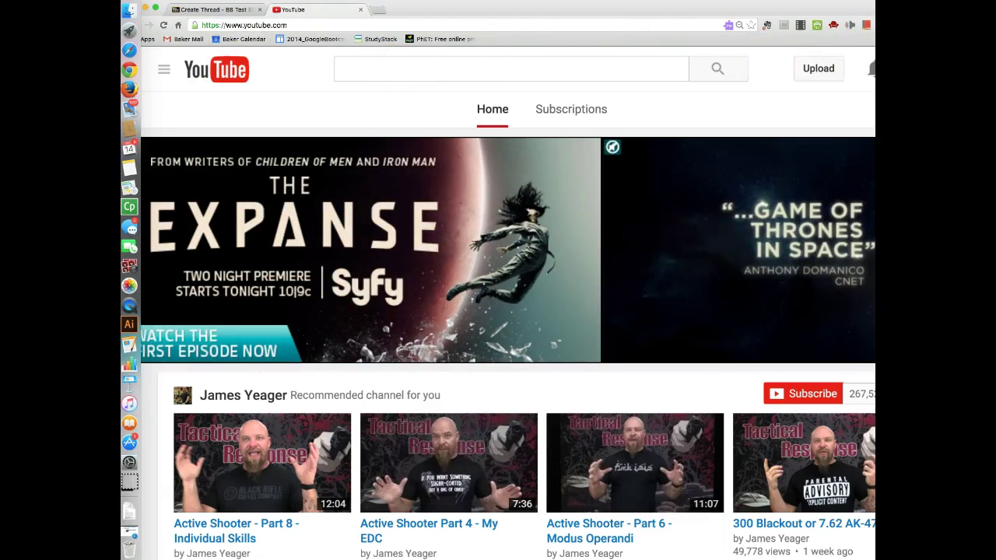
Step: Bring the YouTube account controls into view, open the video upload page and set the upload privacy to Unlisted
drag(875, 558, 871, 537)
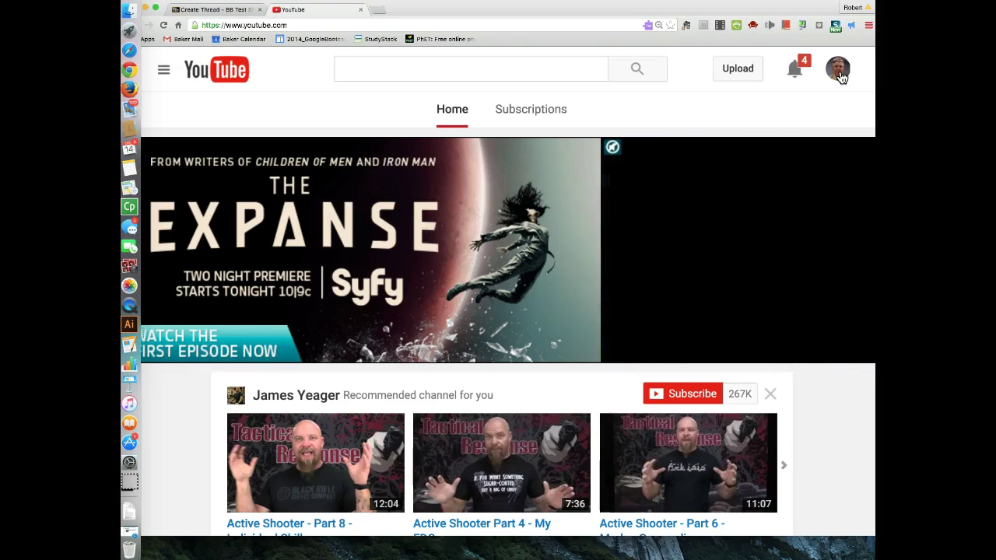
click(840, 75)
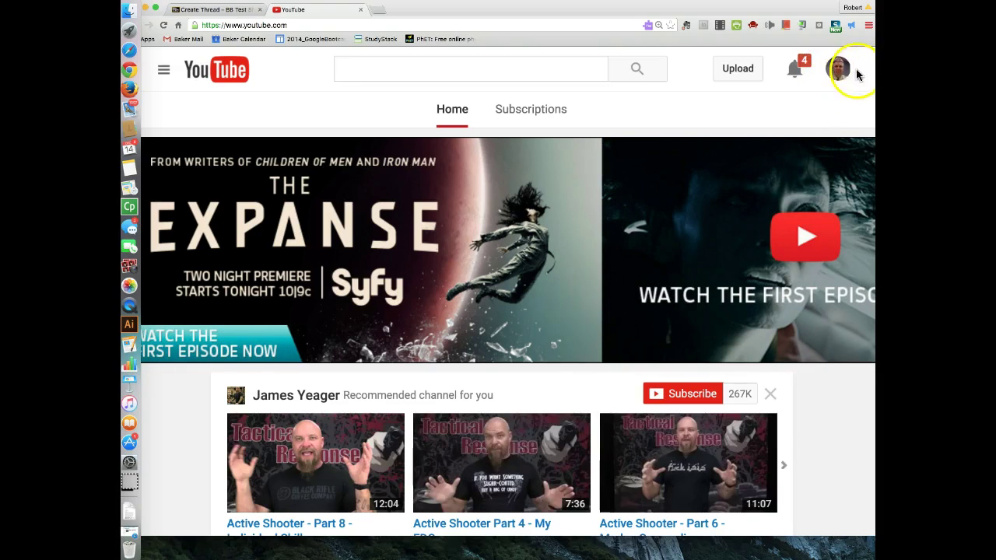
click(838, 72)
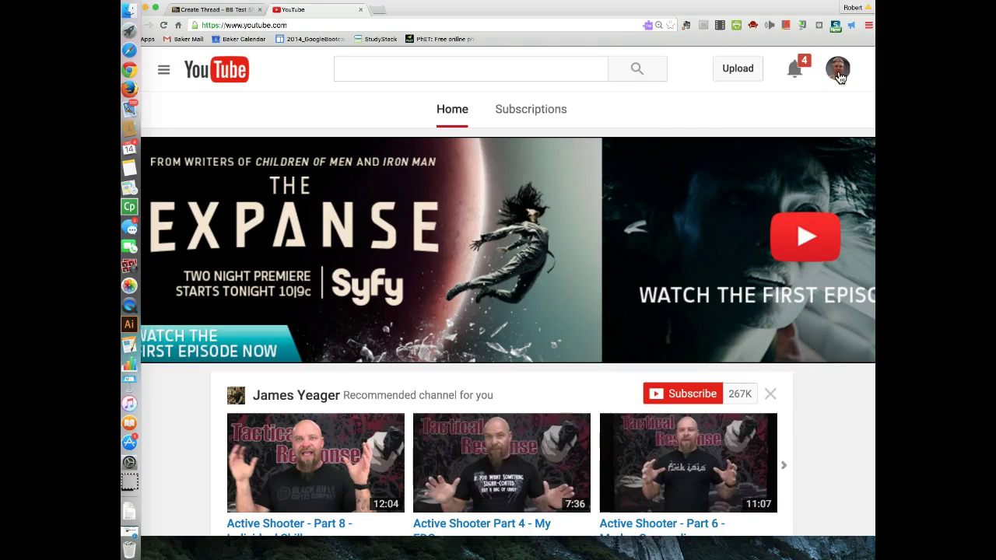
click(739, 76)
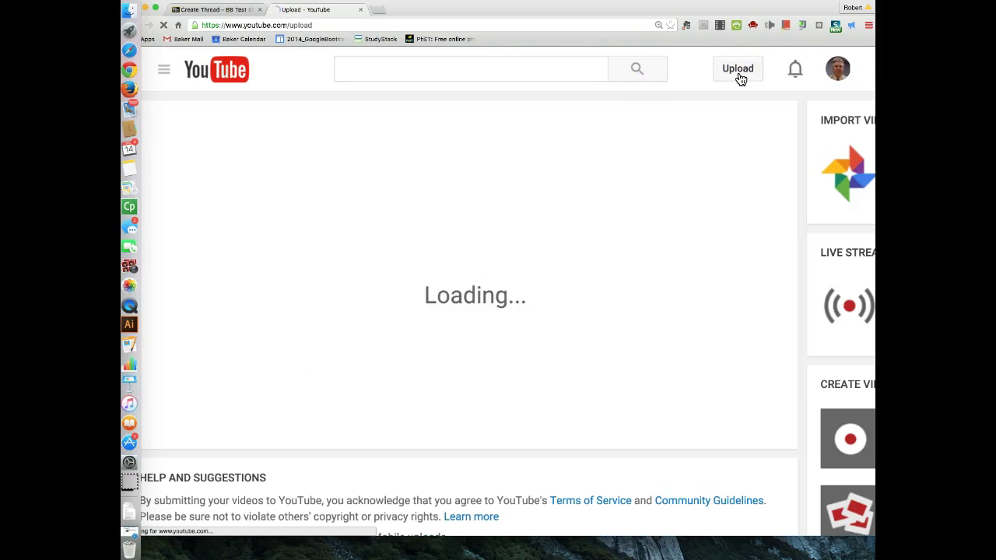
click(478, 347)
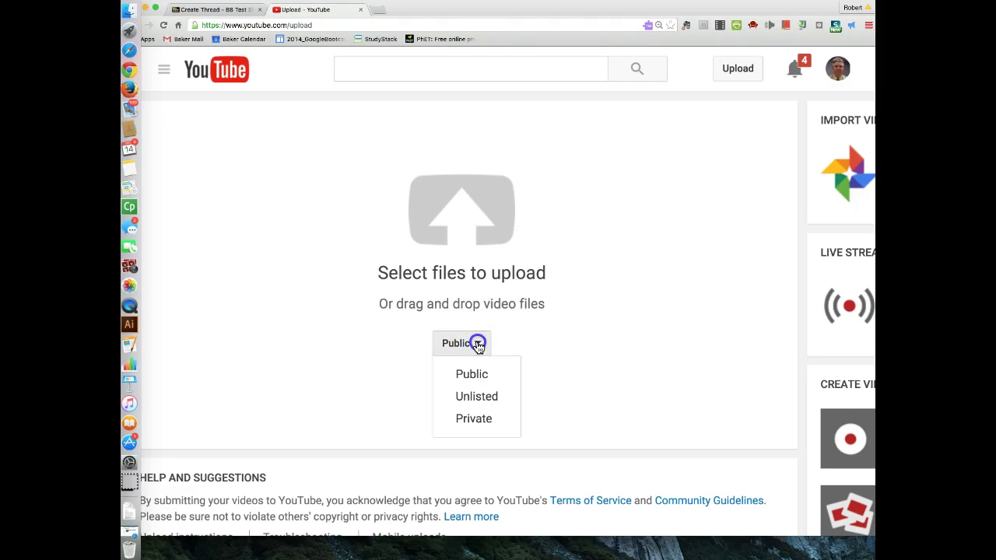
click(467, 396)
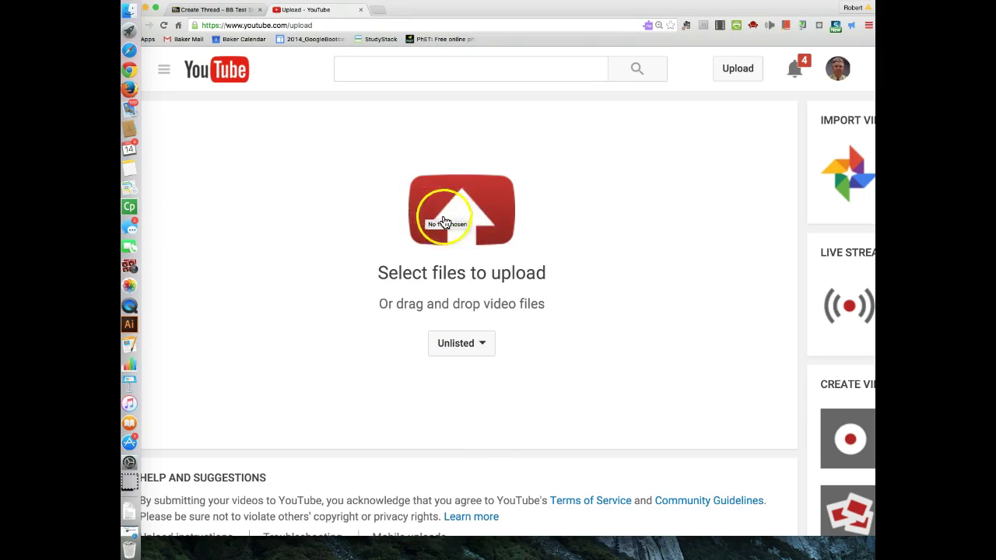
Step: Upload Test12142015.mov from the Movies folder and confirm the video once processing finishes
click(461, 216)
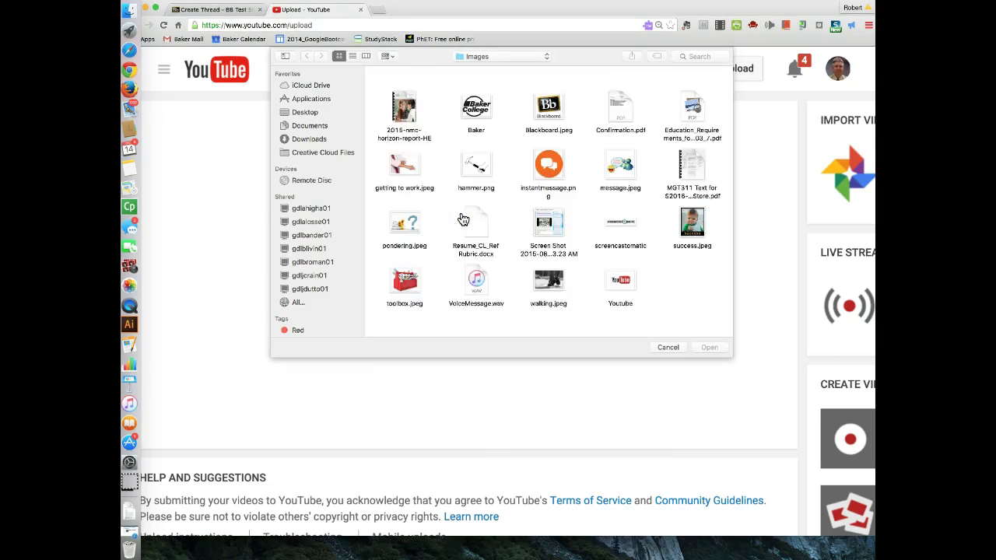
click(543, 56)
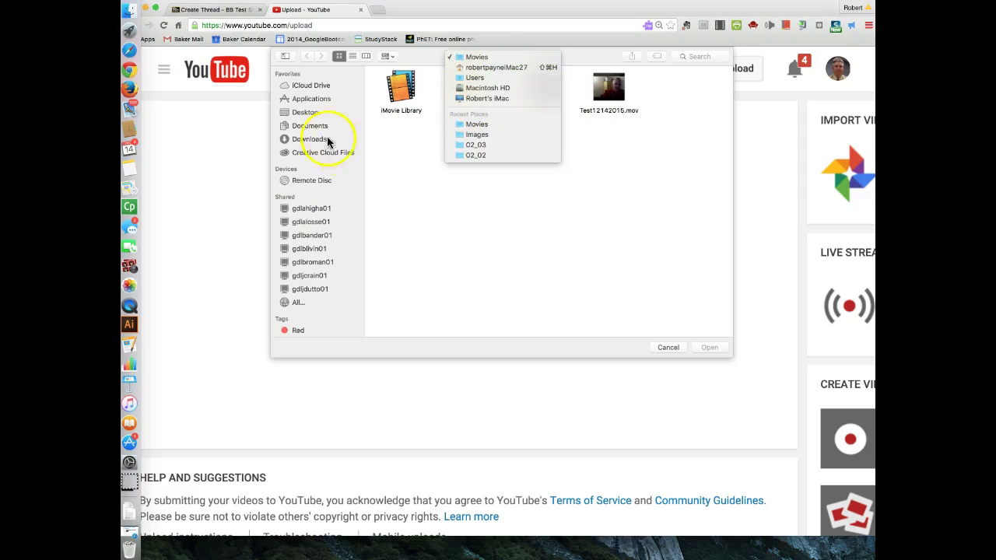
click(322, 99)
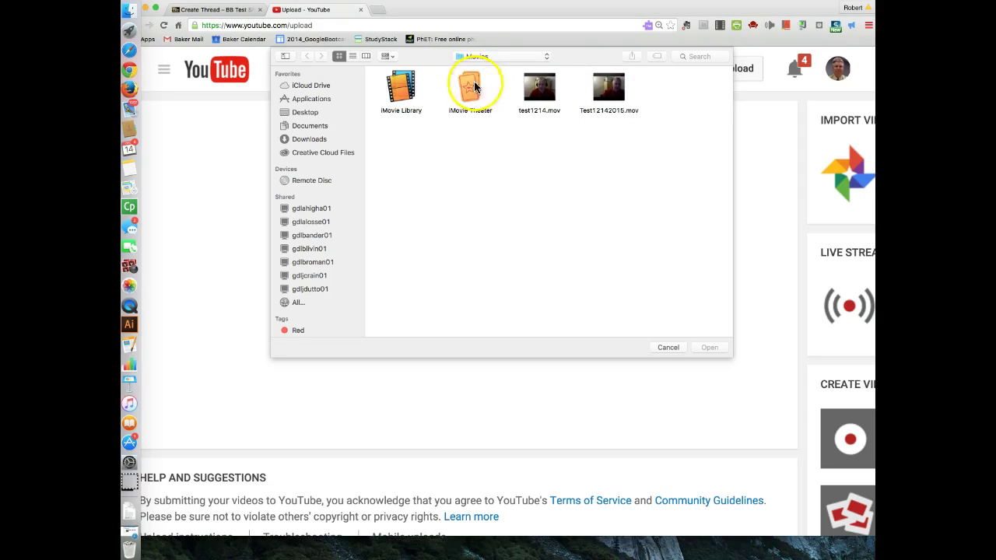
click(603, 87)
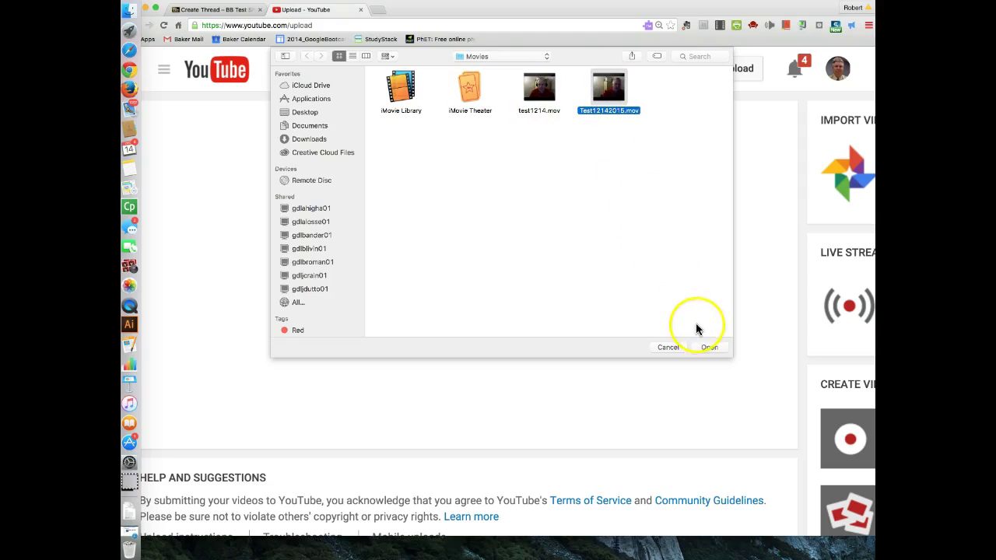
click(708, 347)
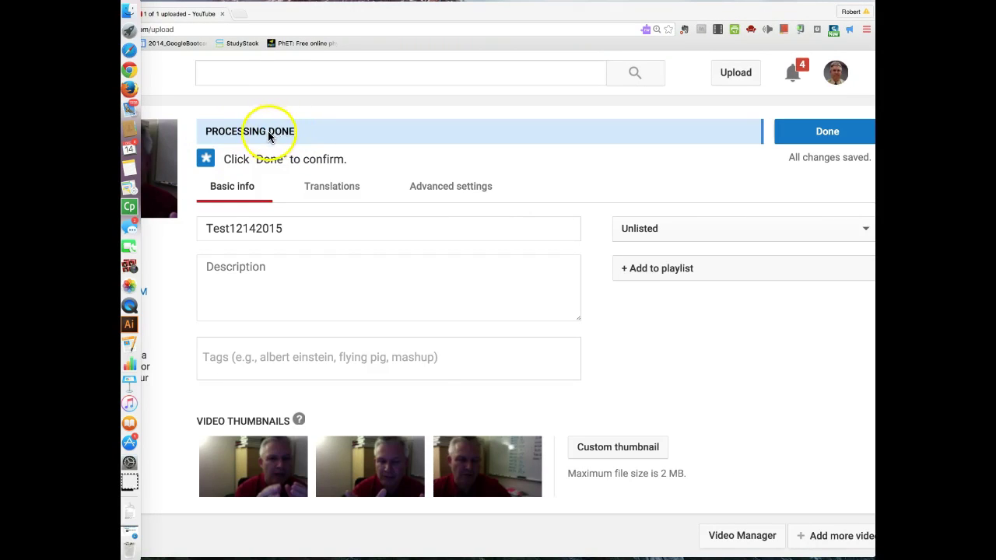
click(817, 138)
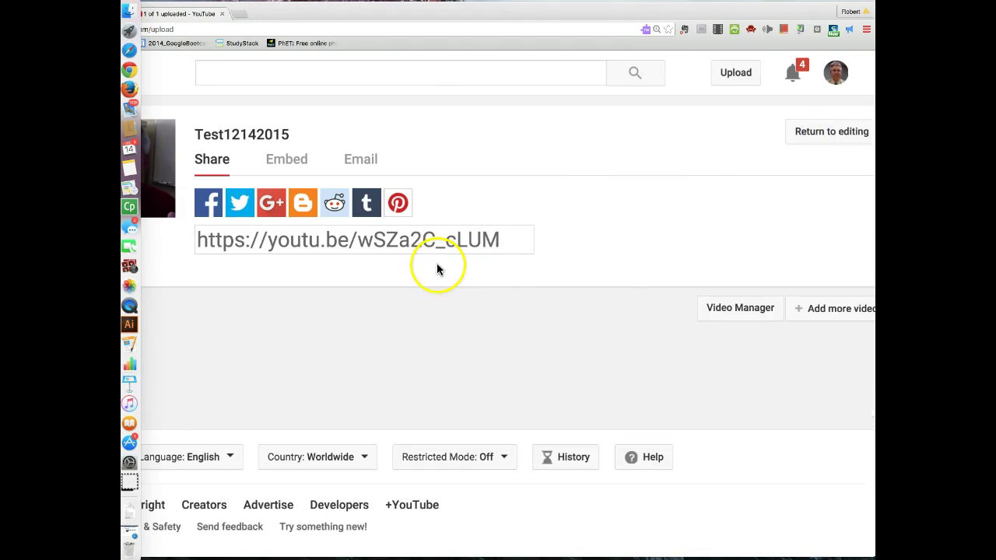
Step: Display the embed code of the uploaded video and reposition the browser window to show the code and the open tabs
drag(403, 13, 557, 15)
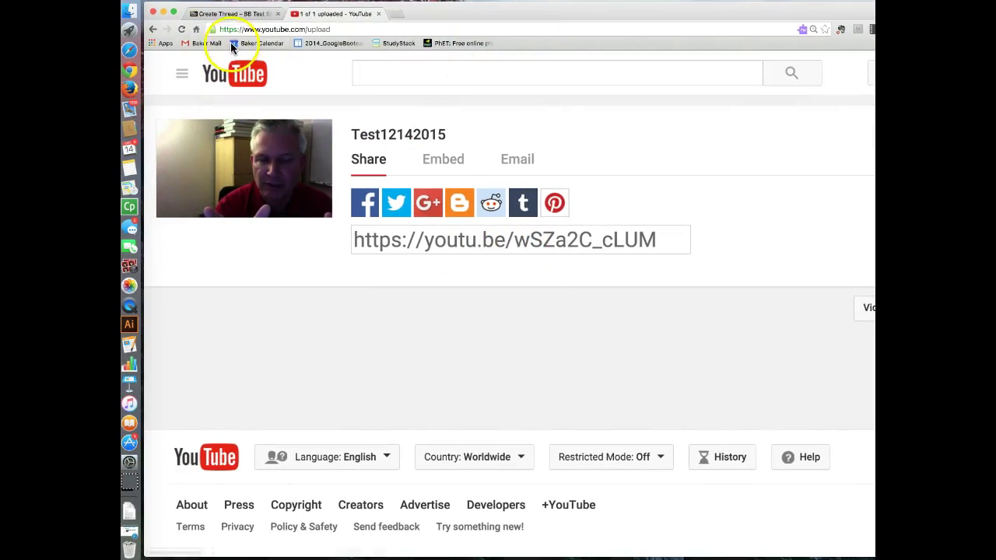
click(441, 160)
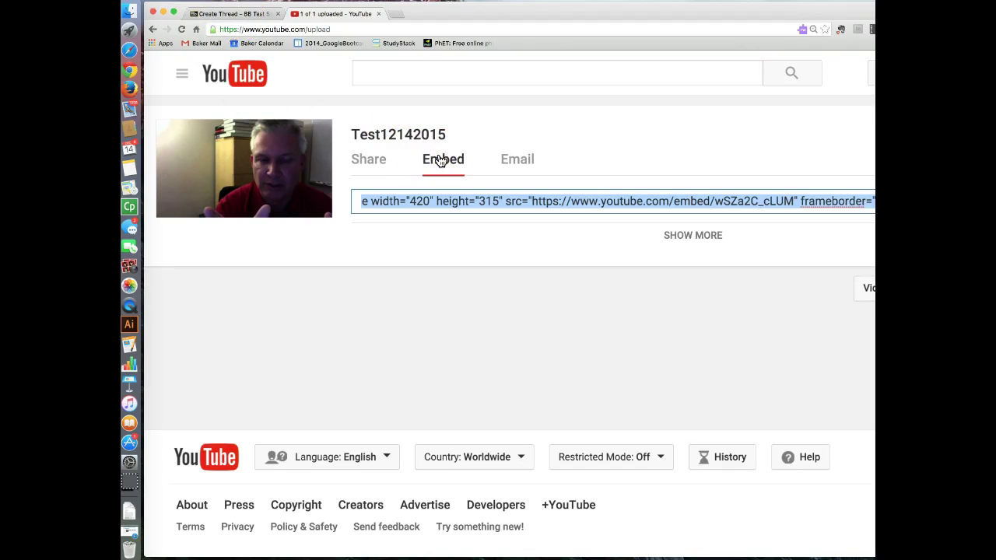
drag(451, 17, 340, 22)
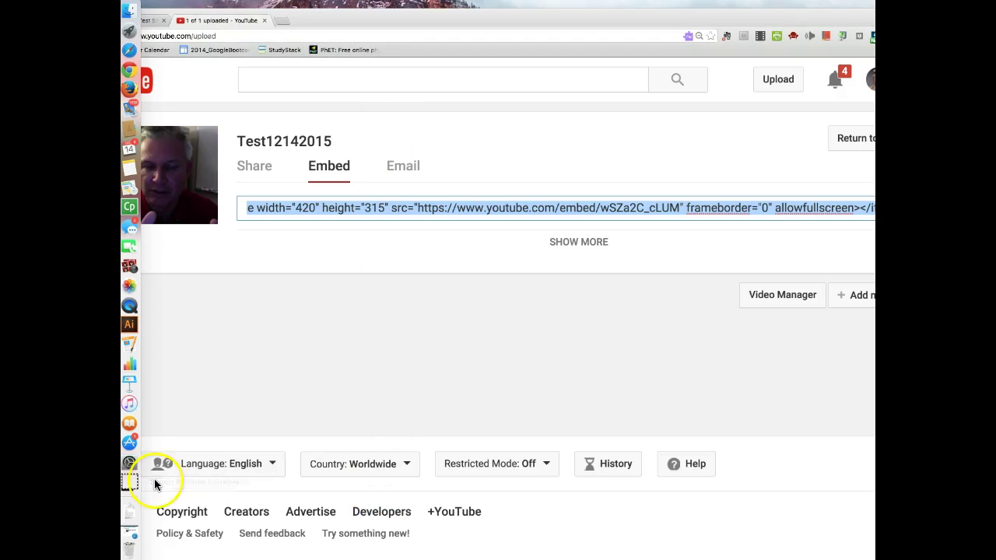
drag(336, 22, 412, 24)
Step: Return to the Blackboard Create Thread page, enter "Video intro" as the subject and place the cursor in the message body
click(229, 28)
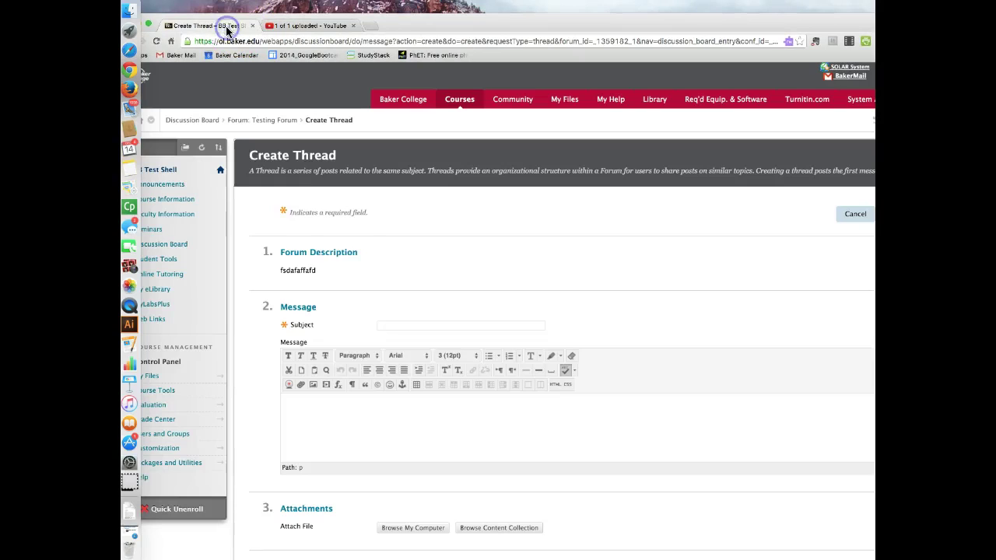
click(385, 326)
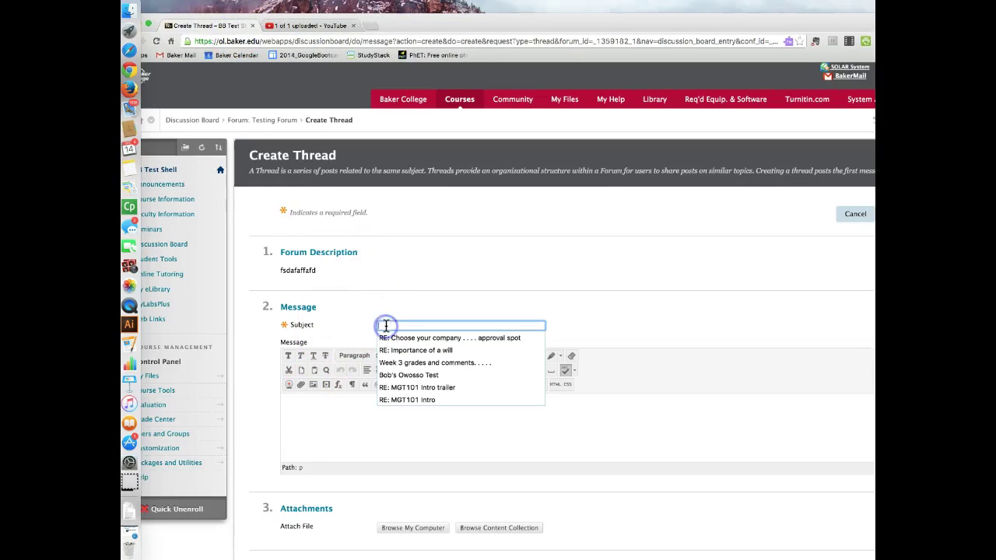
text(Video int)
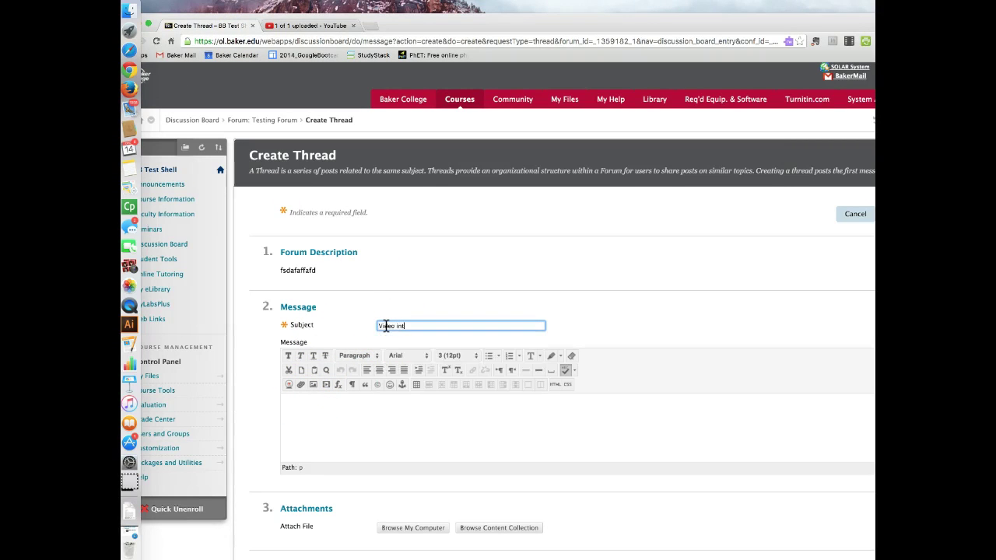
text(ro)
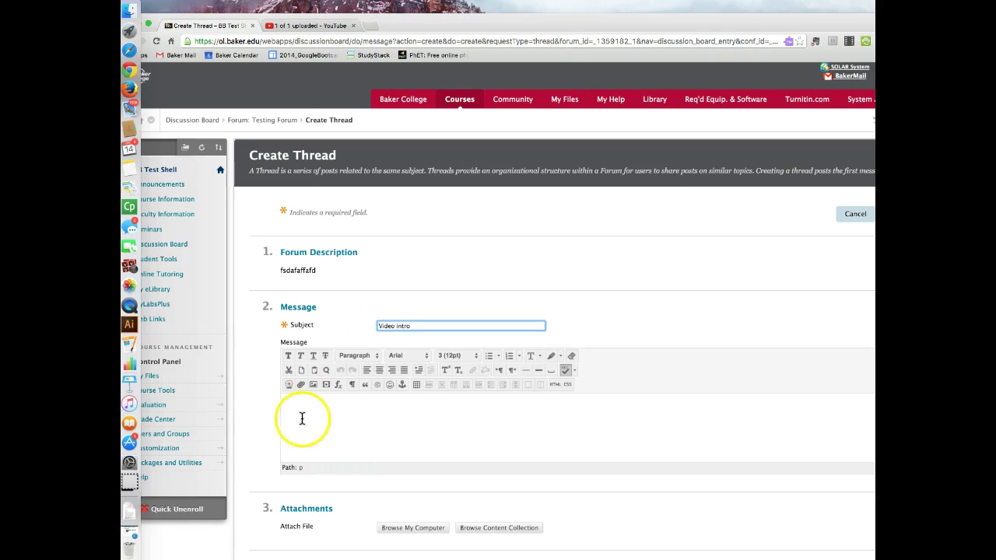
click(298, 416)
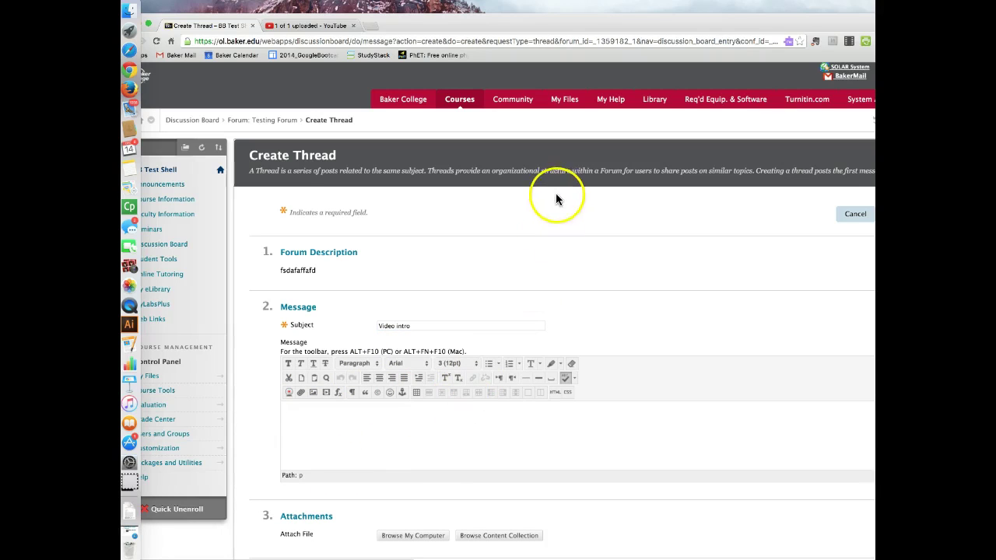
Step: Resize the browser window to fit the screen and bring up the Insert/Edit Embedded Media dialog for the thread message
drag(875, 559, 862, 540)
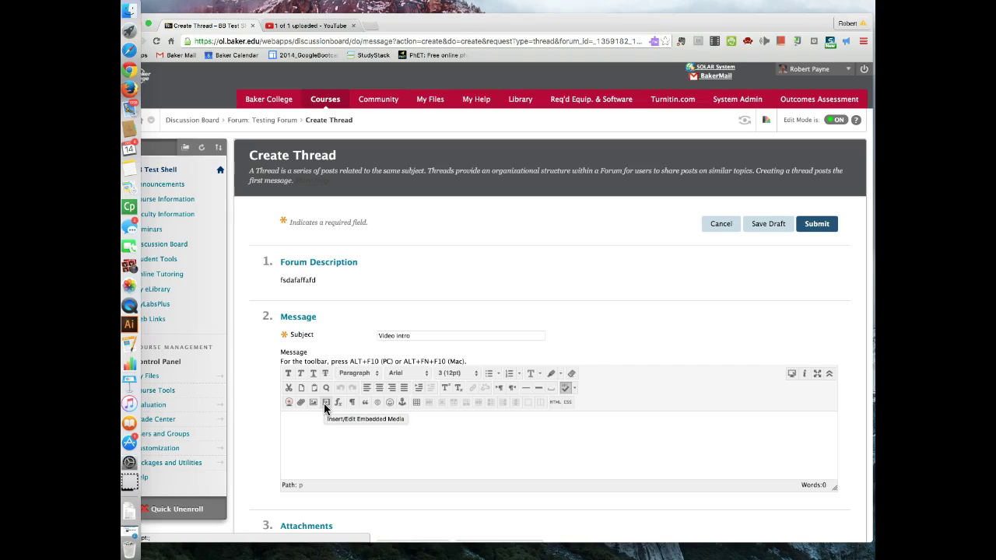
click(326, 402)
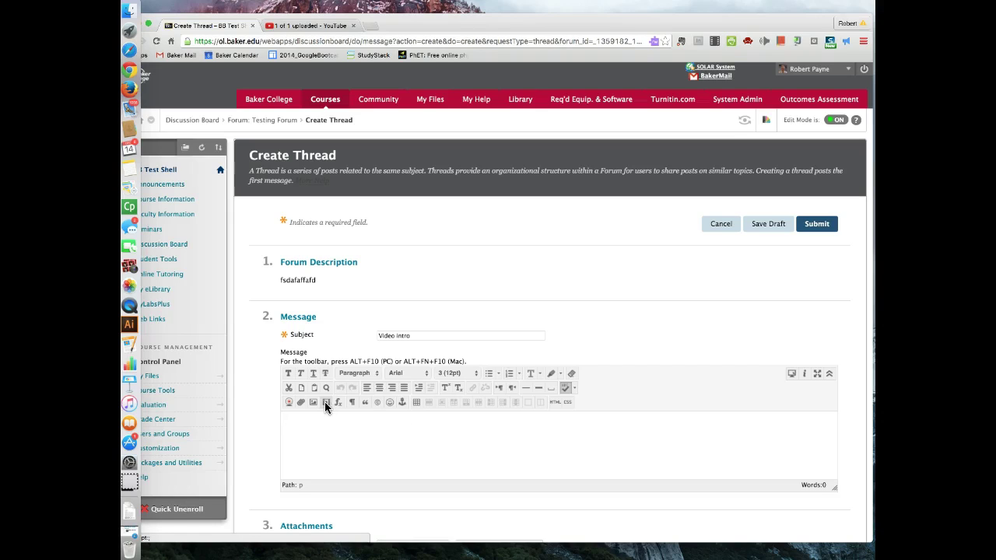
click(289, 404)
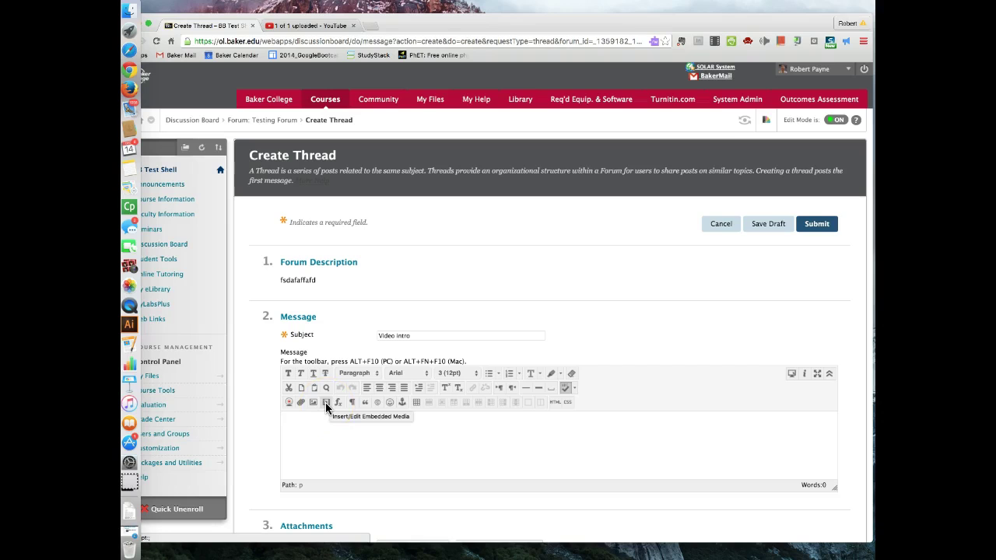
click(325, 402)
click(666, 73)
drag(651, 106, 357, 80)
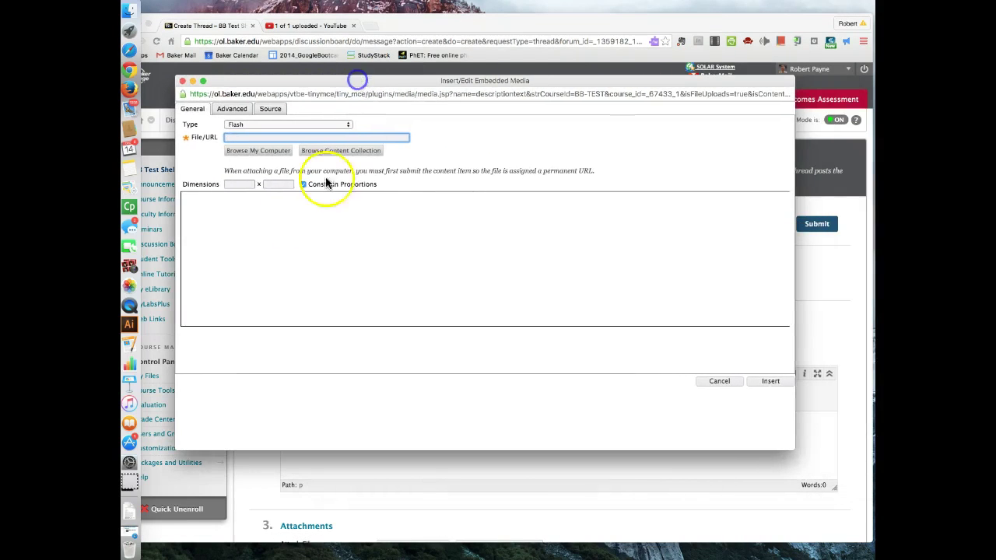
Step: Paste the YouTube iframe embed code of Test12142015 as the media source and insert the video into the message
click(189, 113)
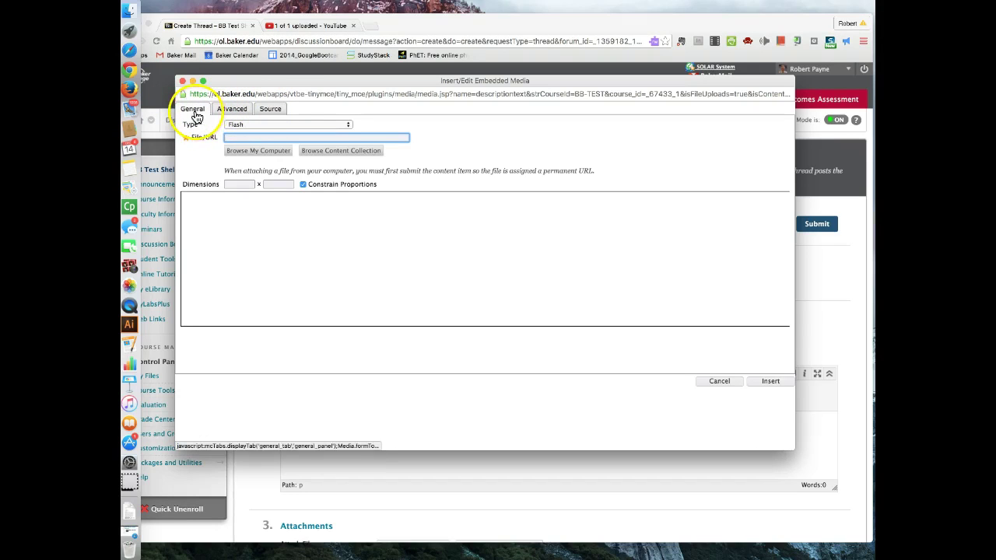
click(272, 110)
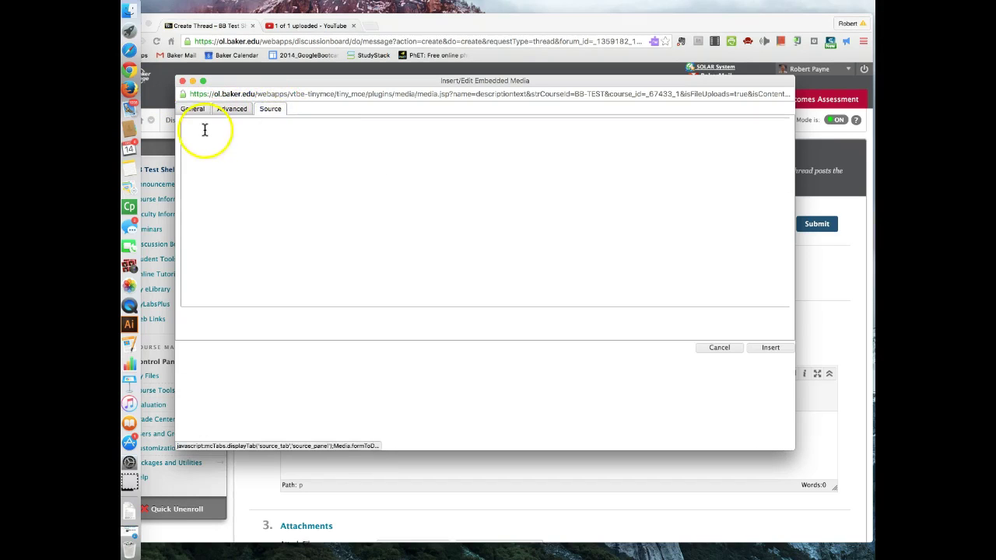
click(203, 131)
click(182, 123)
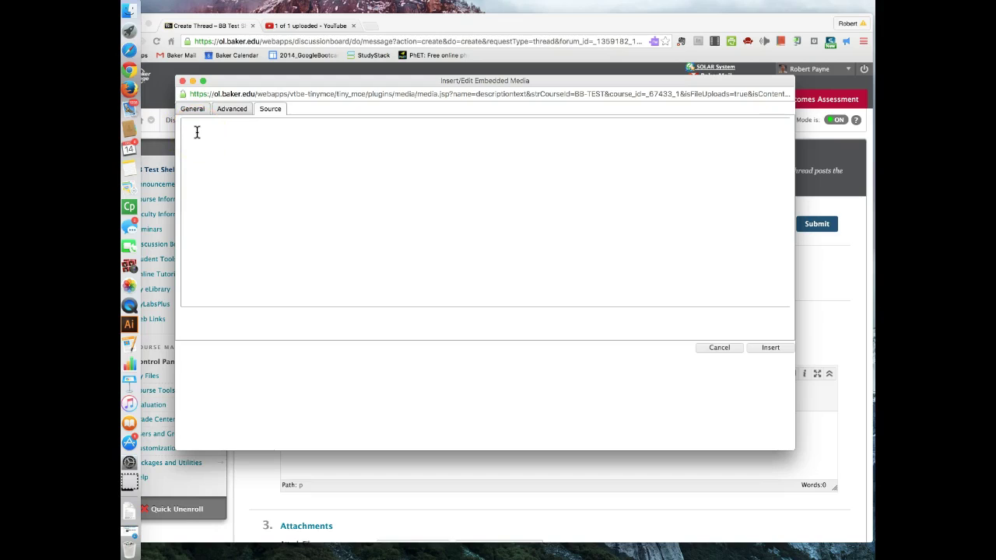
text(<iframe width="420" height="315" src="https://www.youtube.com/embed/wSZa2C_cLUM" frameborder="0" allowfullscreen> </iframe>)
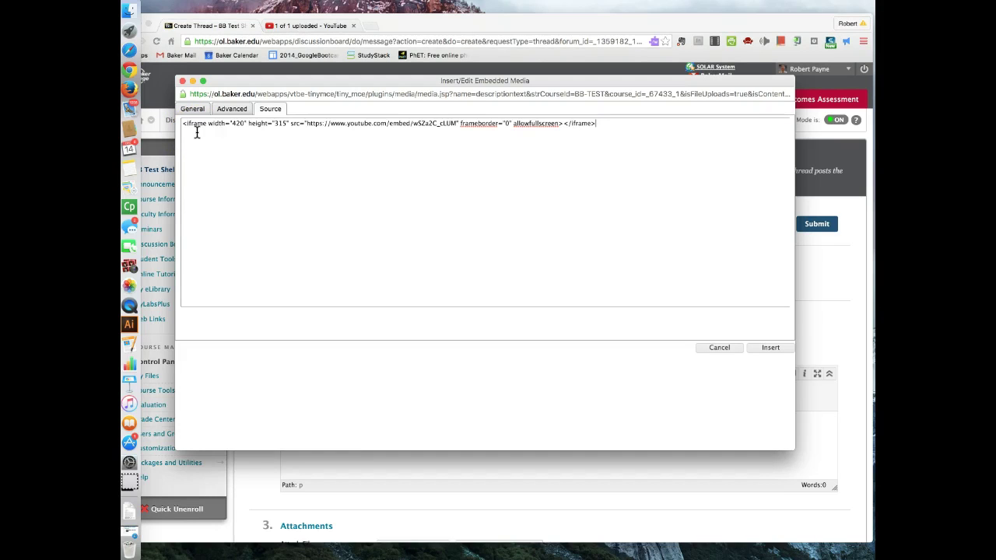
click(246, 139)
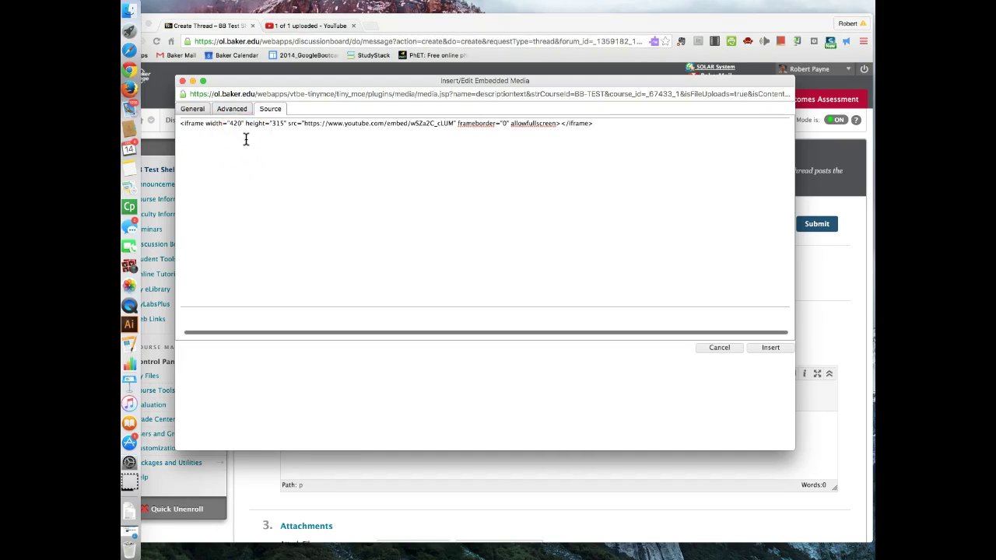
click(245, 138)
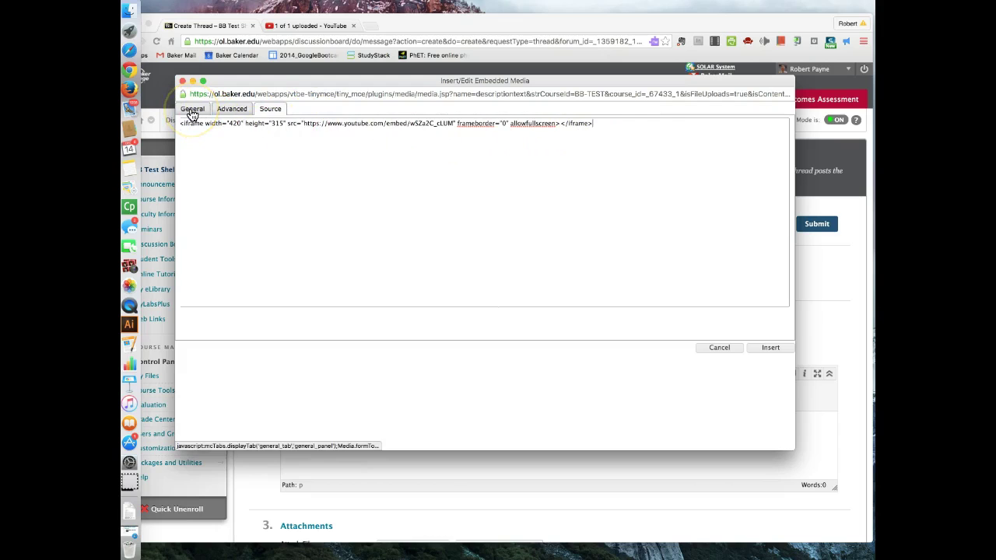
click(192, 110)
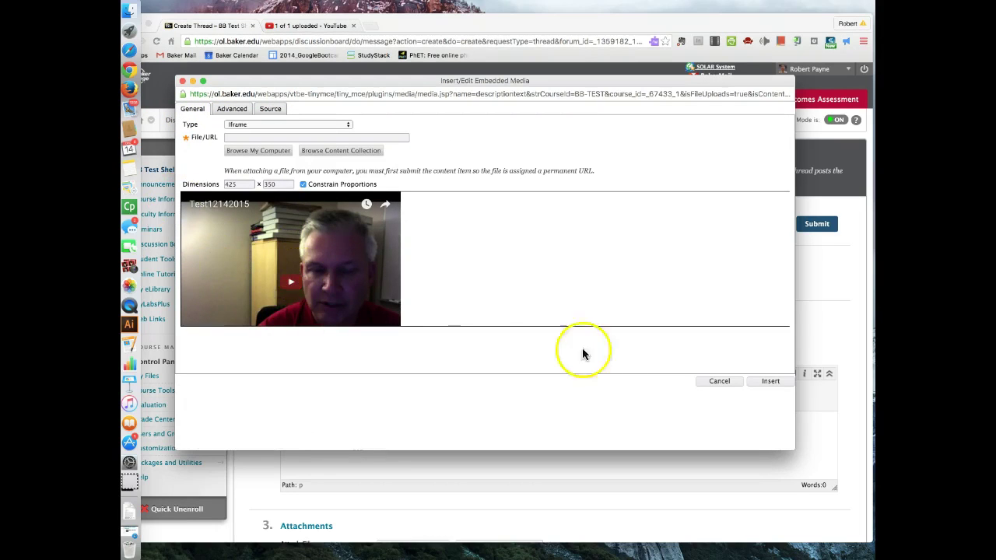
click(771, 383)
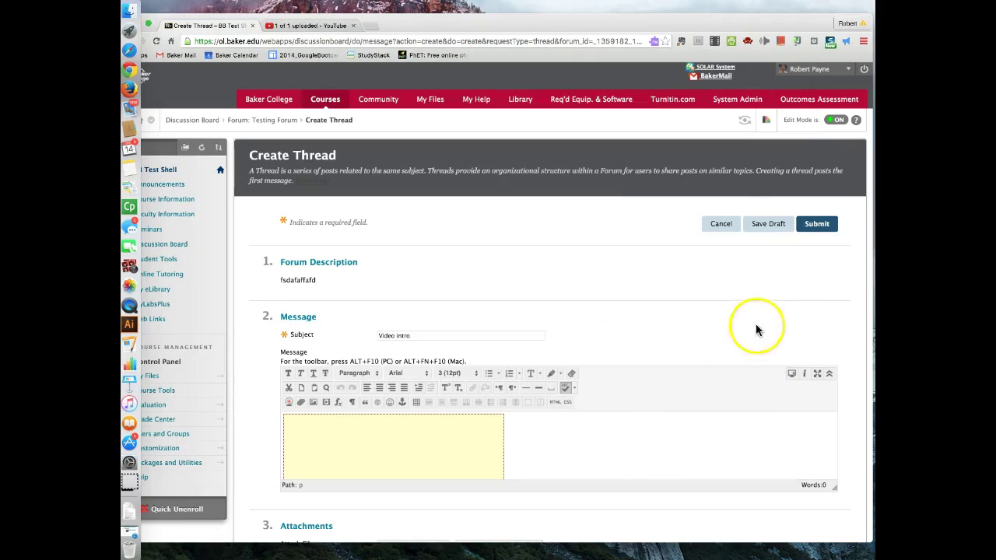
Step: Submit the Video intro thread and open it in the Testing Forum to view the embedded video
click(816, 225)
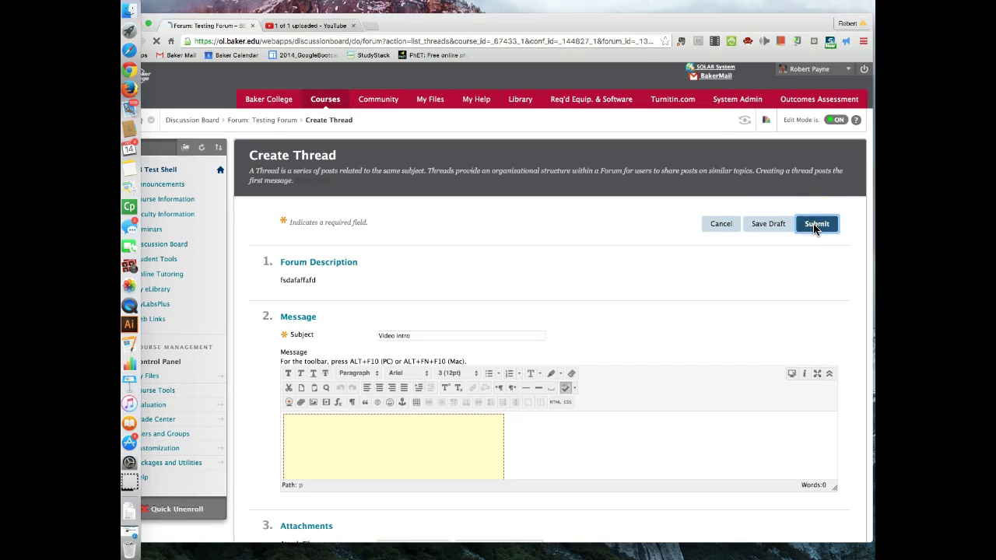
click(420, 308)
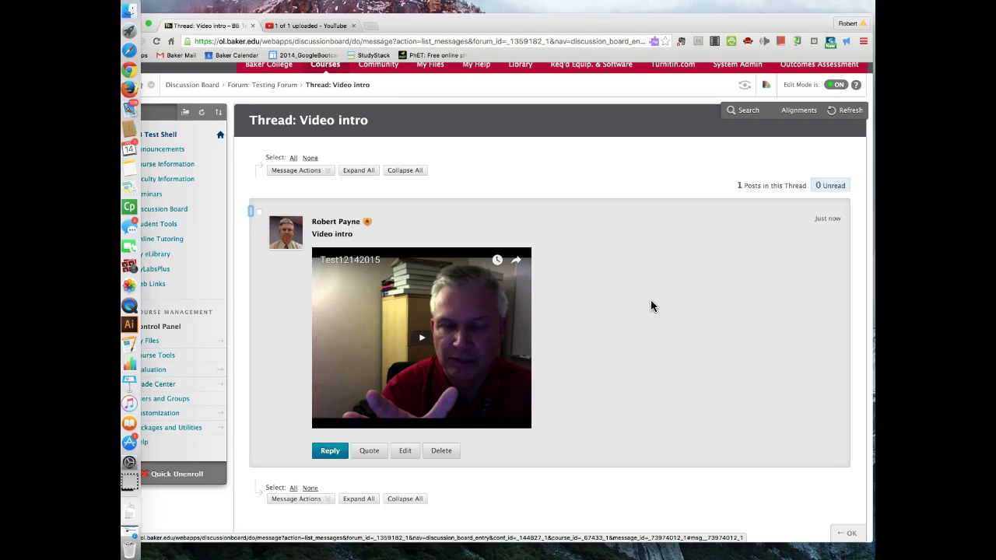
click(643, 296)
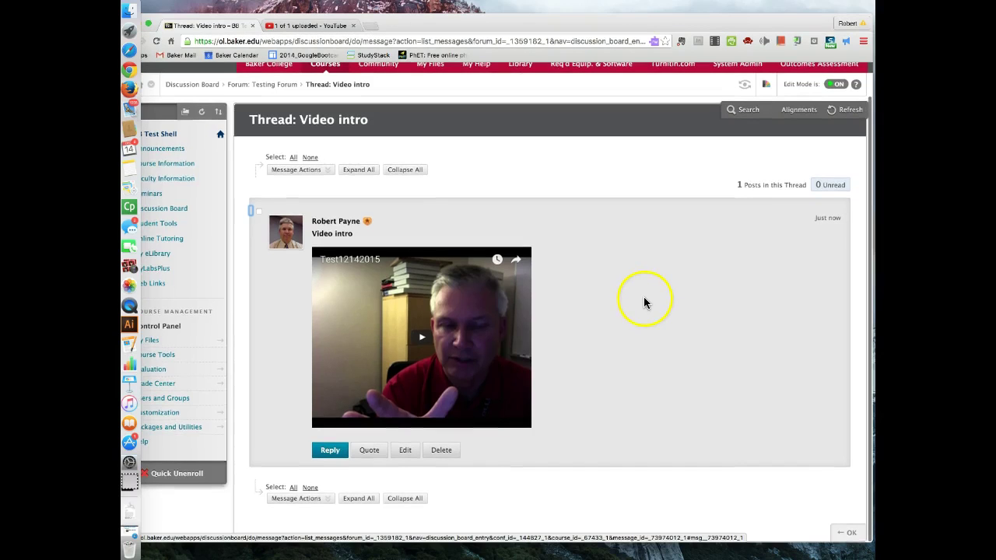